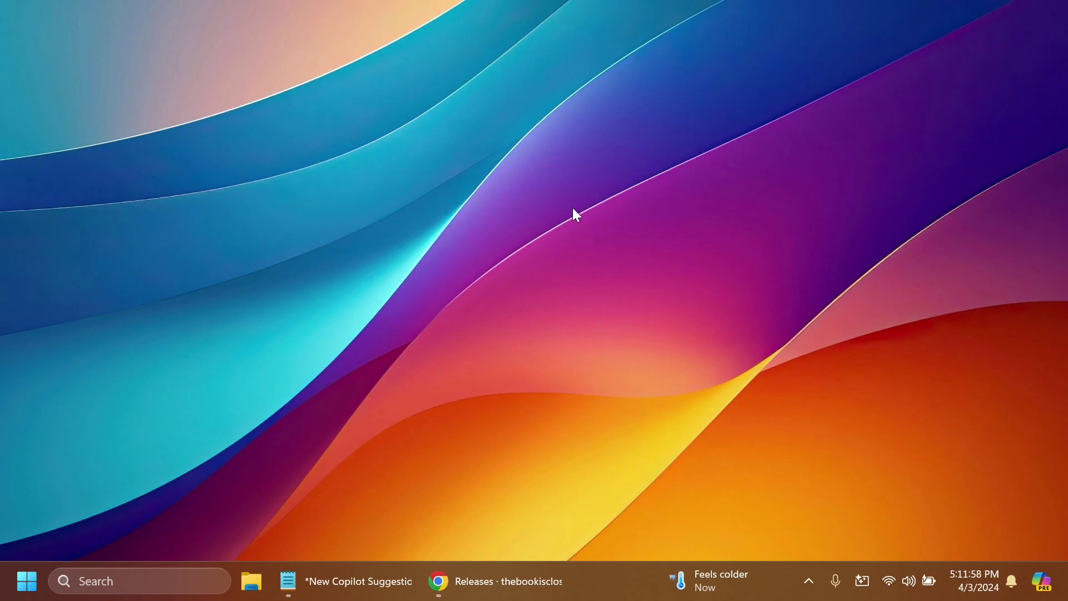
Step: Open the System settings page, scroll through it, and close it
{"action": "key", "text": "super"}
{"action": "type", "text": "system"}
{"action": "key", "text": "Return"}
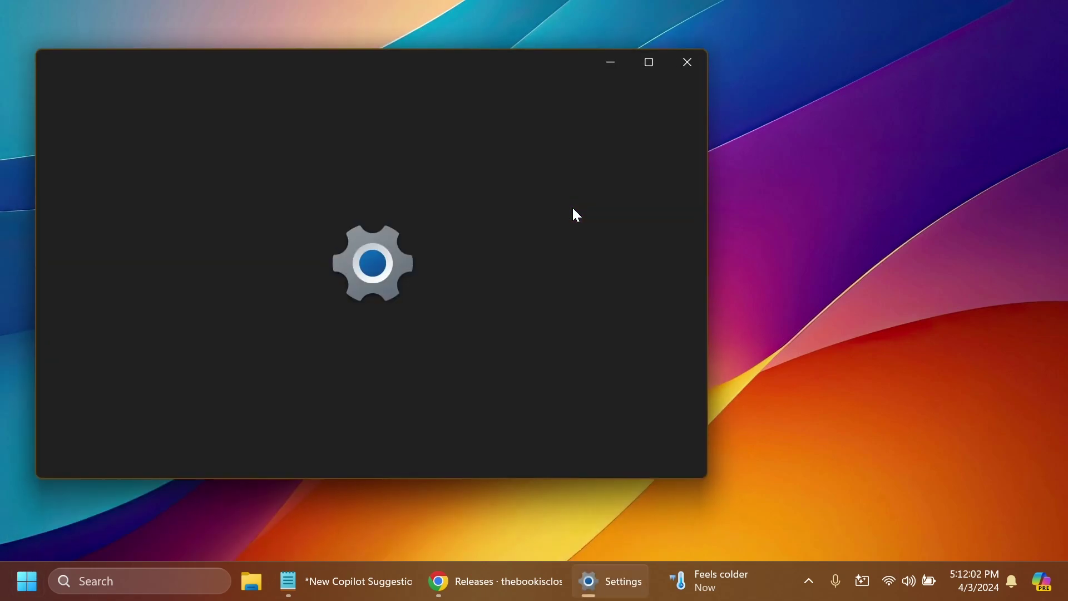
{"action": "scroll", "coordinate": [420, 282], "scroll_direction": "down", "scroll_amount": 10}
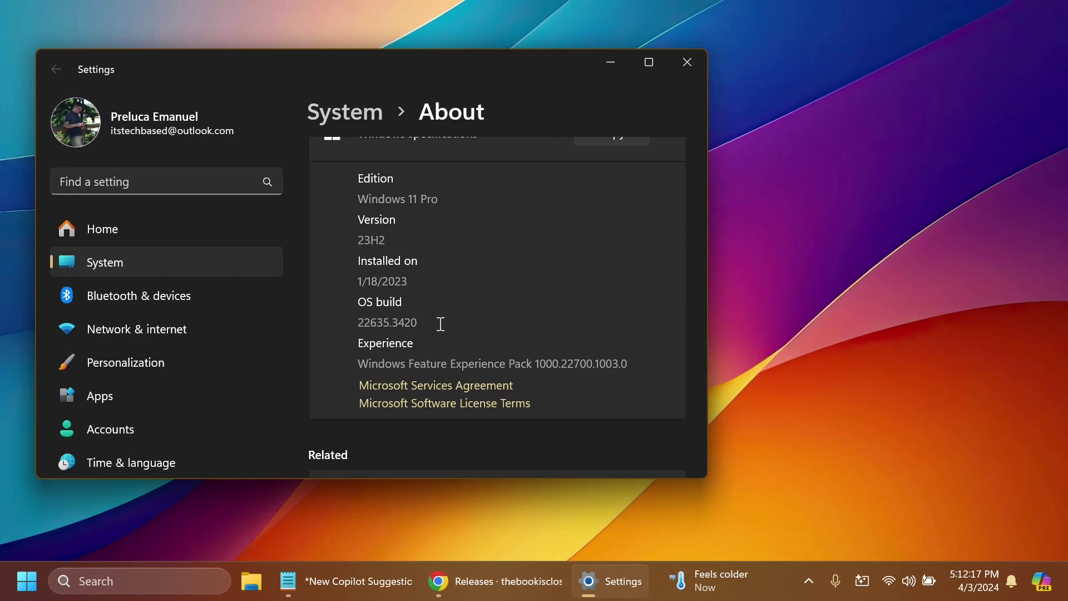
{"action": "key", "text": "alt+F4"}
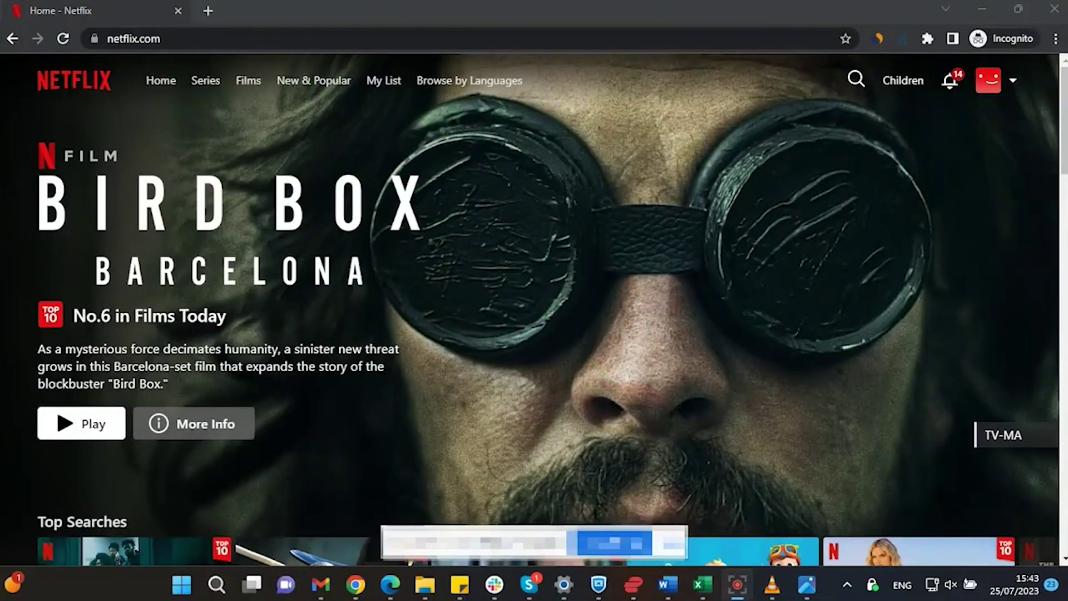
Step: Search Netflix for 'star trek' and reload it through the VPN's UK London-Streaming server
{"action": "left_click", "coordinate": [856, 80]}
{"action": "type", "text": "star trek"}
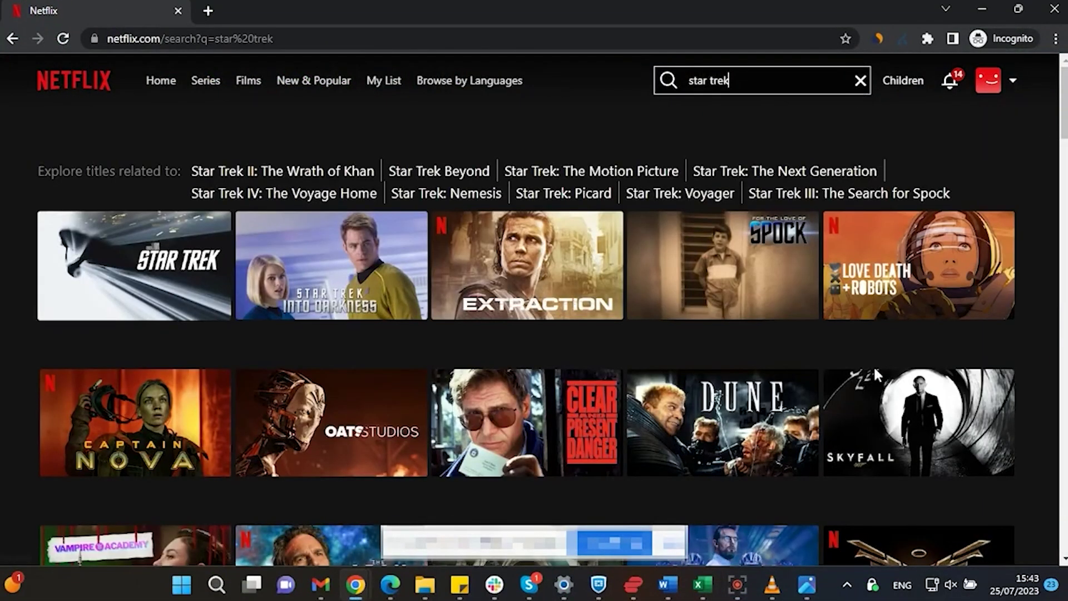
{"action": "left_click", "coordinate": [873, 584]}
{"action": "left_click", "coordinate": [852, 490]}
{"action": "type", "text": "stream"}
{"action": "left_click", "coordinate": [829, 129]}
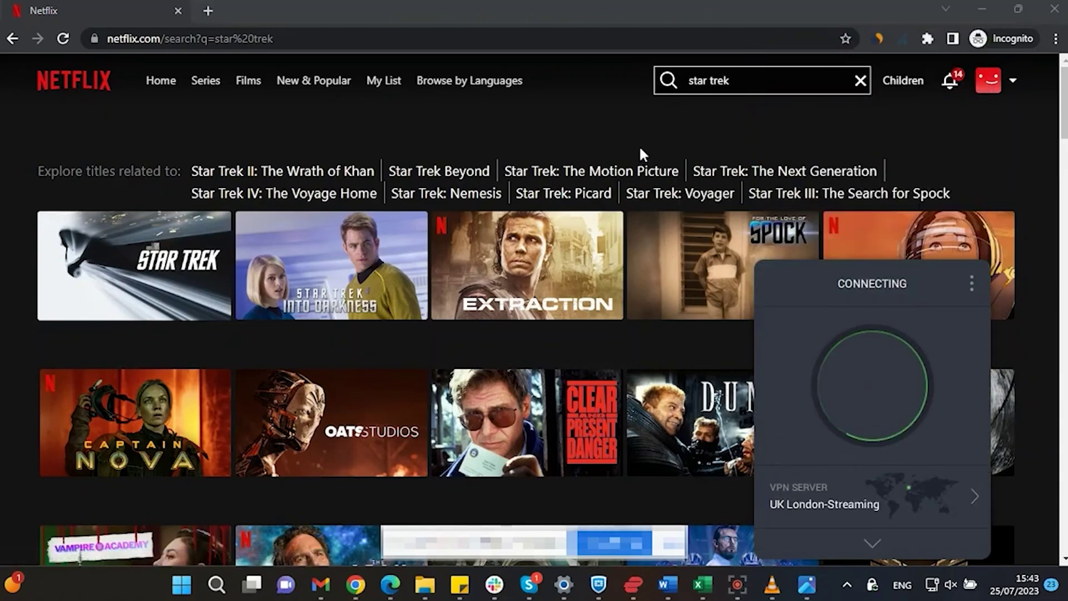
{"action": "left_click", "coordinate": [62, 38]}
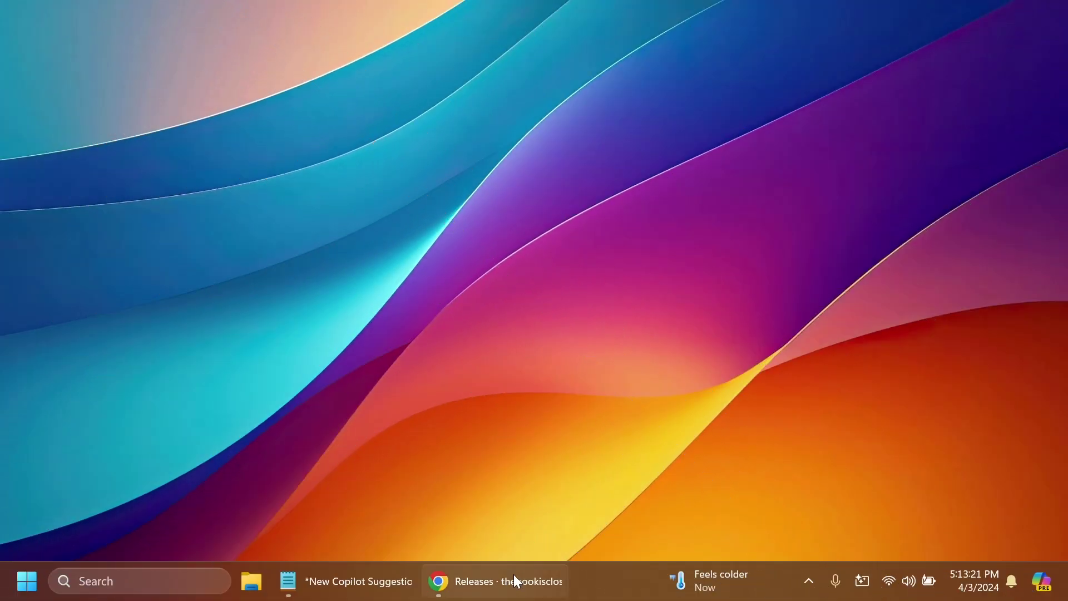
Step: Return to the ViVeTool v0.3.3 releases page and scroll down toward its Assets
{"action": "left_click", "coordinate": [513, 575]}
{"action": "scroll", "coordinate": [456, 316], "scroll_direction": "down", "scroll_amount": 3}
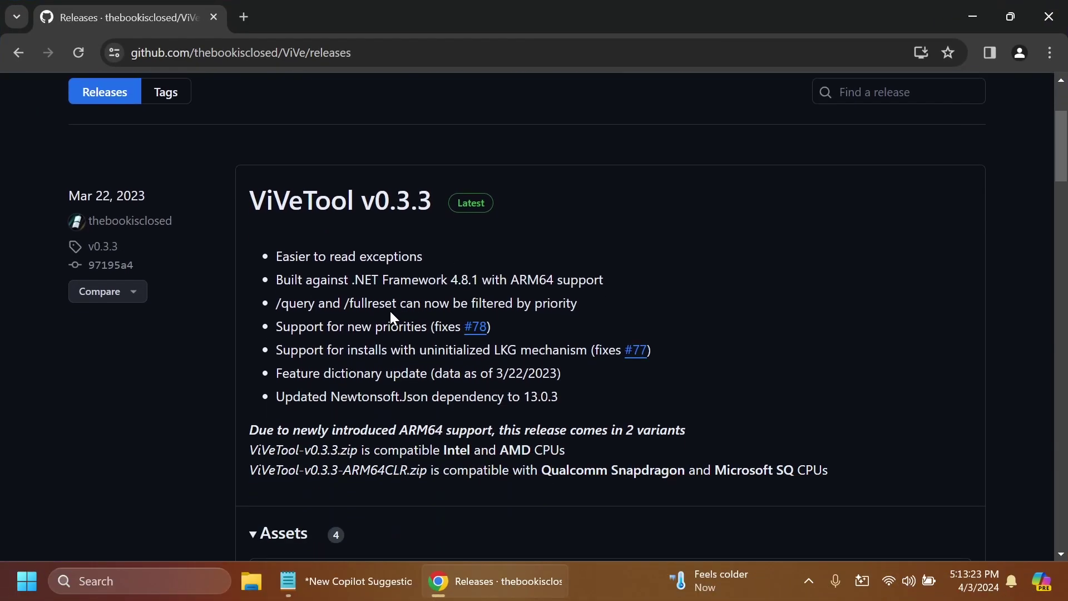
{"action": "scroll", "coordinate": [391, 316], "scroll_direction": "down", "scroll_amount": 1}
{"action": "scroll", "coordinate": [391, 312], "scroll_direction": "down", "scroll_amount": 2}
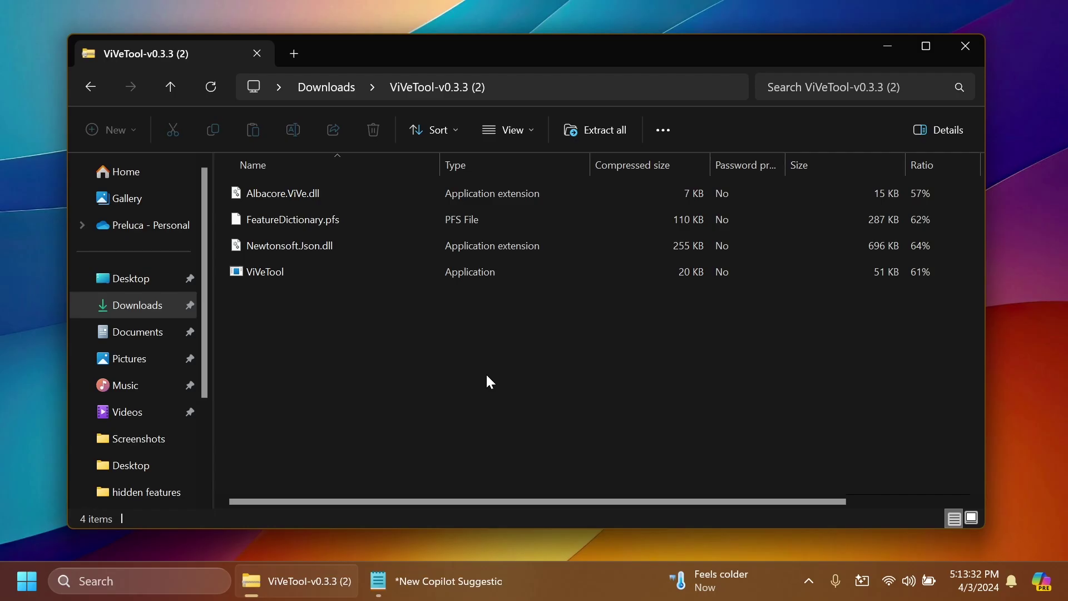
Step: Start Extract all and set C:\hidden features as the destination folder
{"action": "left_click", "coordinate": [599, 124]}
{"action": "left_click", "coordinate": [705, 208]}
{"action": "scroll", "coordinate": [356, 323], "scroll_direction": "down", "scroll_amount": 5}
{"action": "left_click", "coordinate": [356, 332]}
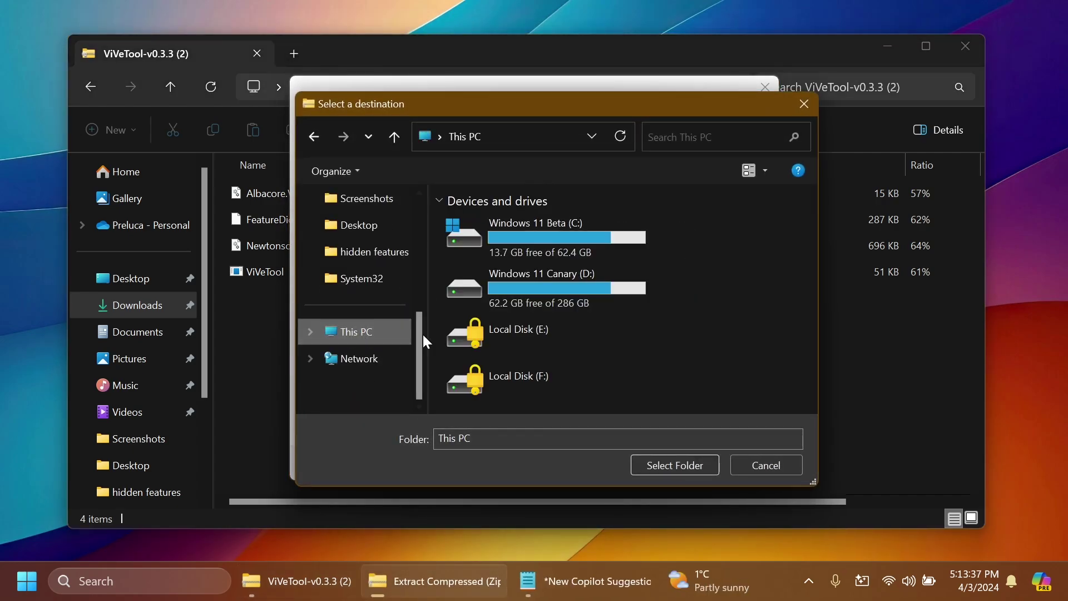
{"action": "double_click", "coordinate": [515, 240]}
{"action": "left_click", "coordinate": [498, 224]}
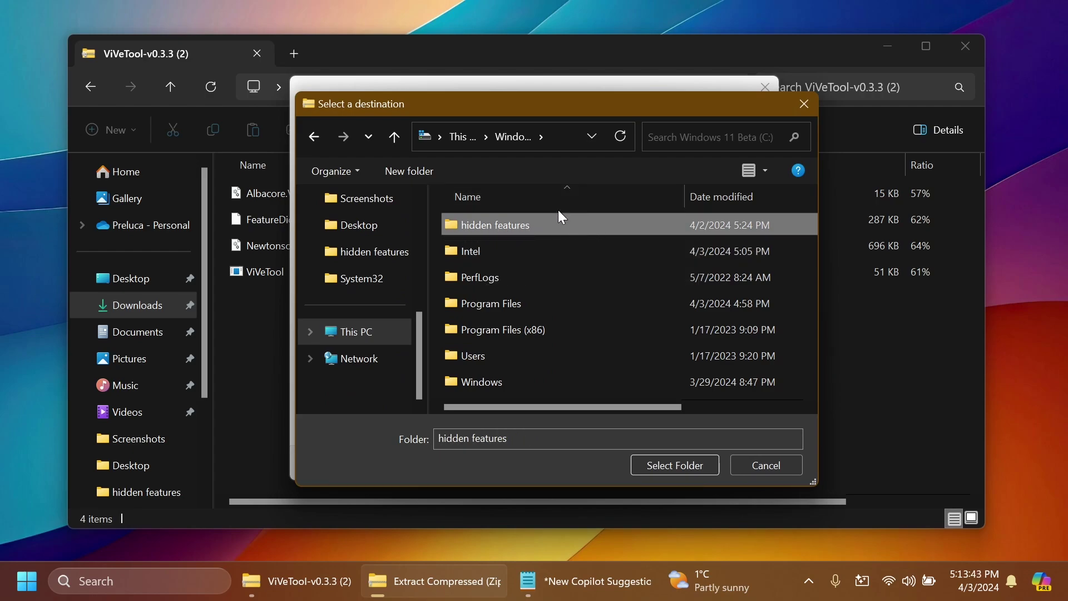
{"action": "left_click", "coordinate": [670, 473]}
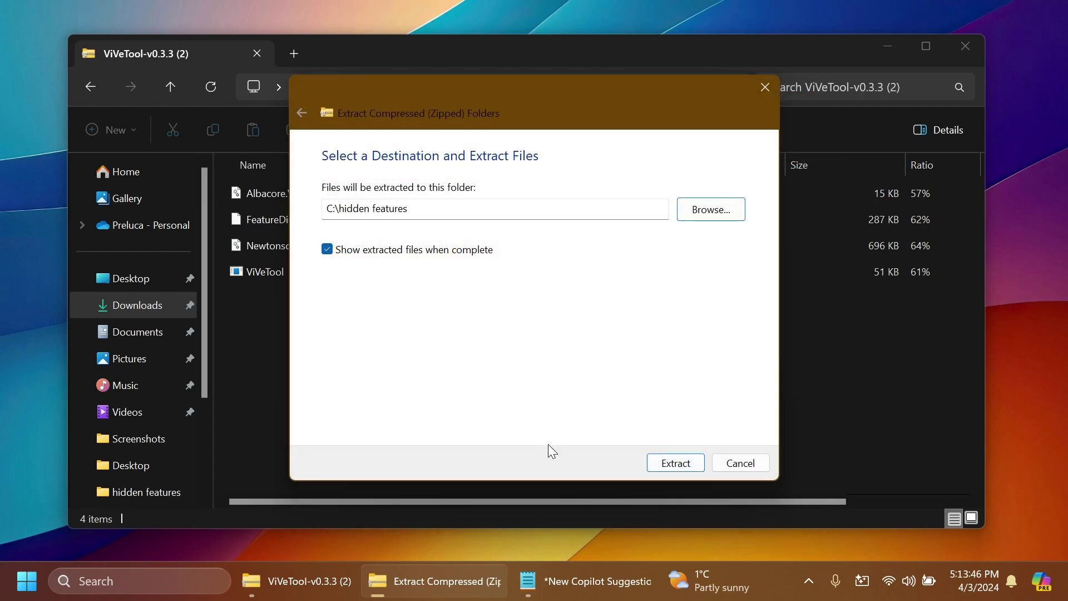
Step: Extract the files, replacing the existing copies, and close both folder windows
{"action": "left_click", "coordinate": [432, 208]}
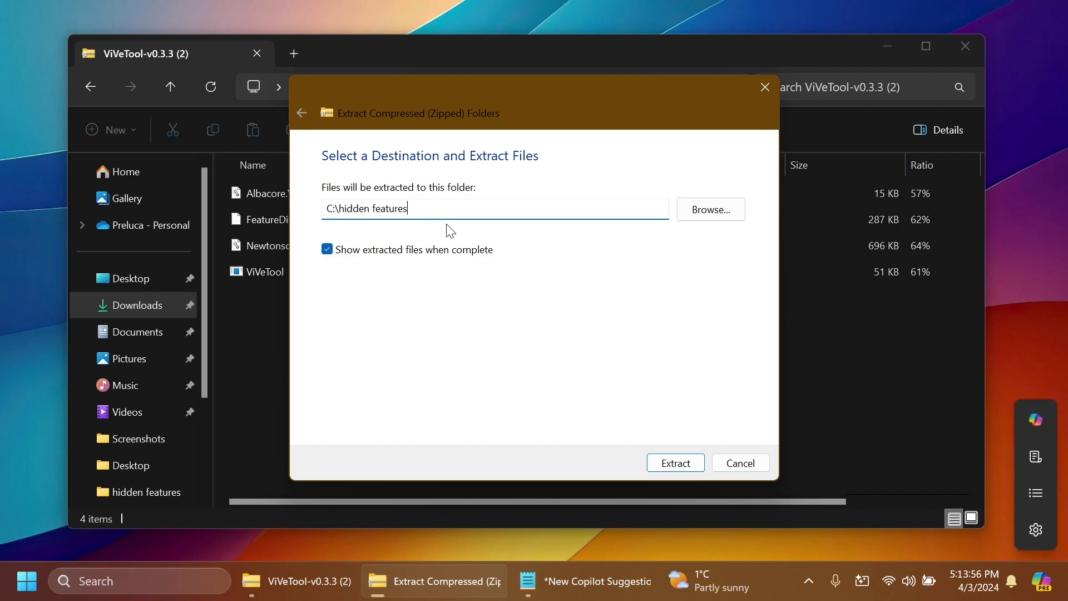
{"action": "left_click", "coordinate": [670, 465]}
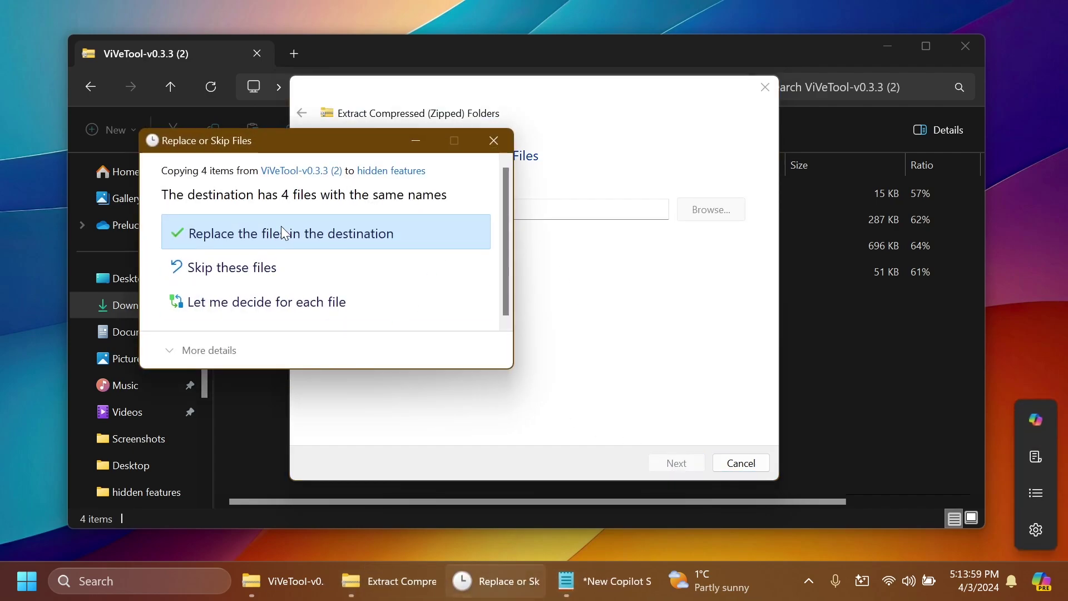
{"action": "left_click", "coordinate": [281, 232]}
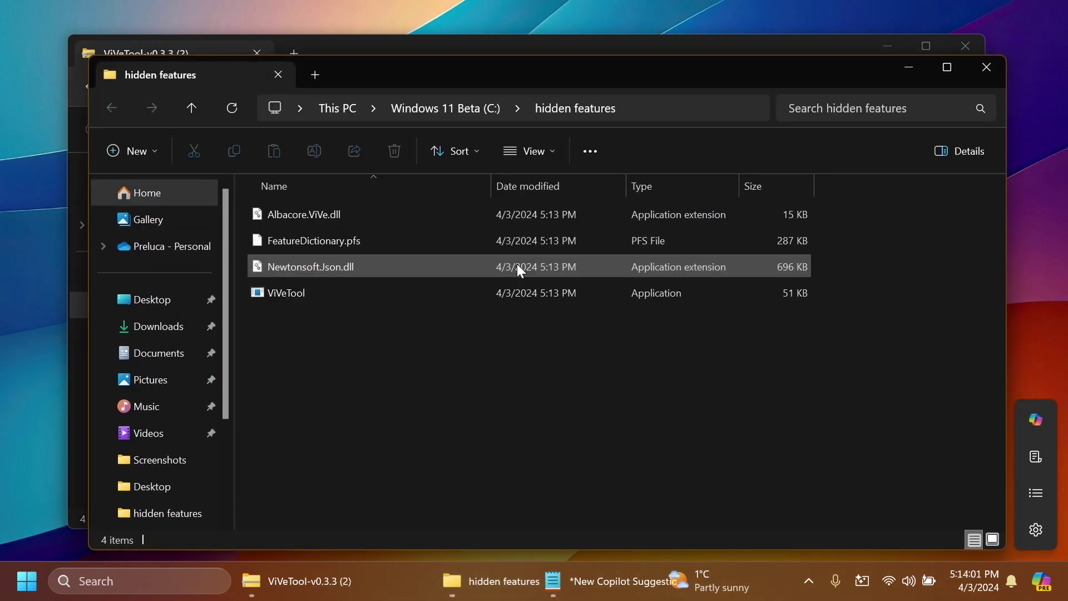
{"action": "left_click", "coordinate": [984, 65]}
{"action": "left_click", "coordinate": [969, 47]}
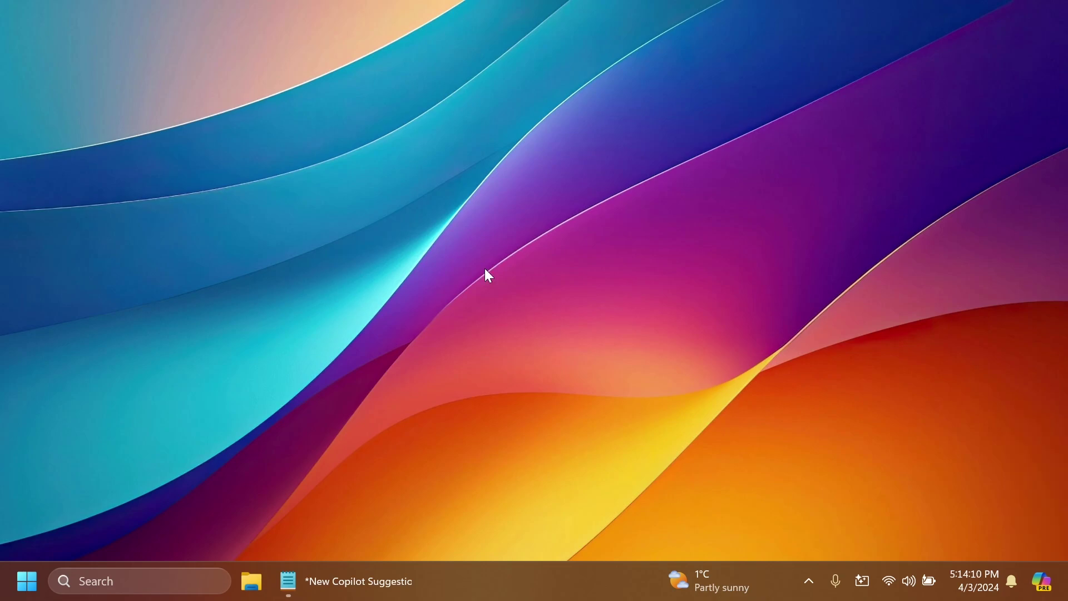
Step: Launch Command Prompt as administrator from a 'cmd' search
{"action": "key", "text": "super"}
{"action": "type", "text": "cmd"}
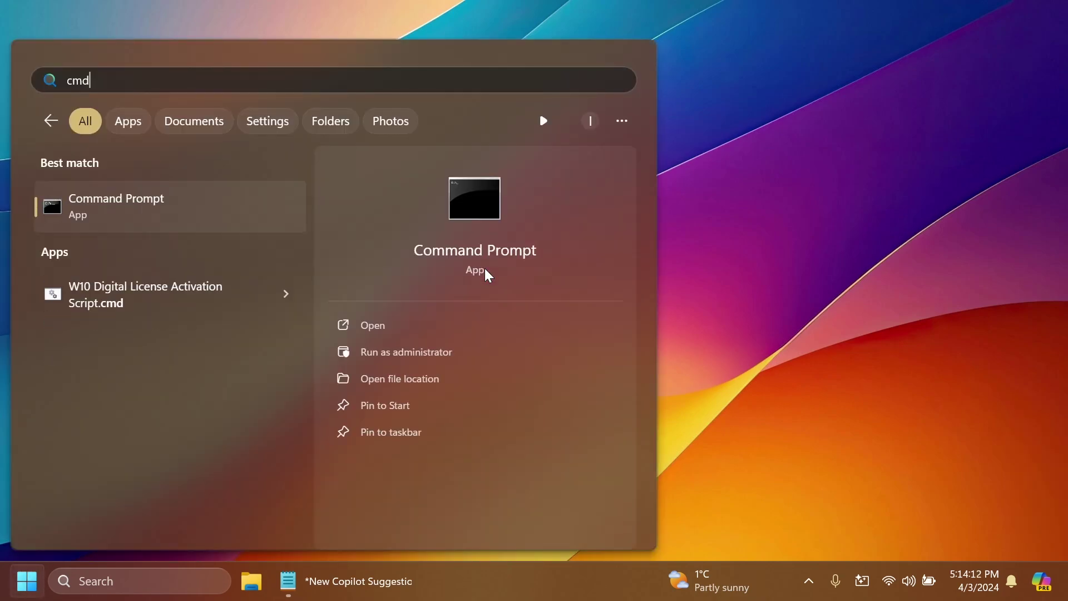
{"action": "left_click", "coordinate": [391, 355]}
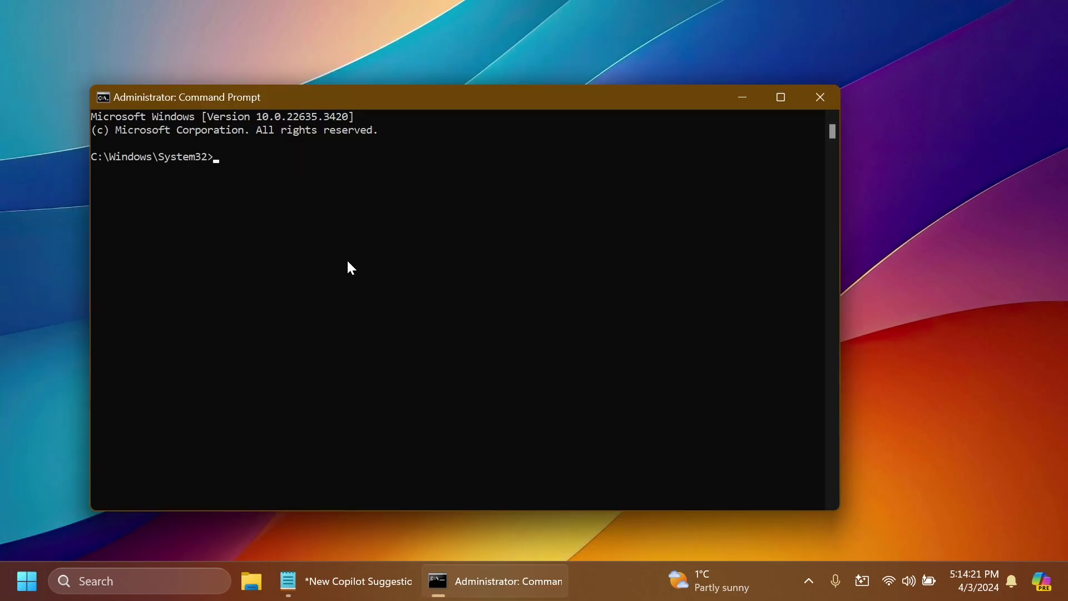
Step: Resize and arrange Command Prompt and the vivetool notes window side by side
{"action": "left_click", "coordinate": [339, 581]}
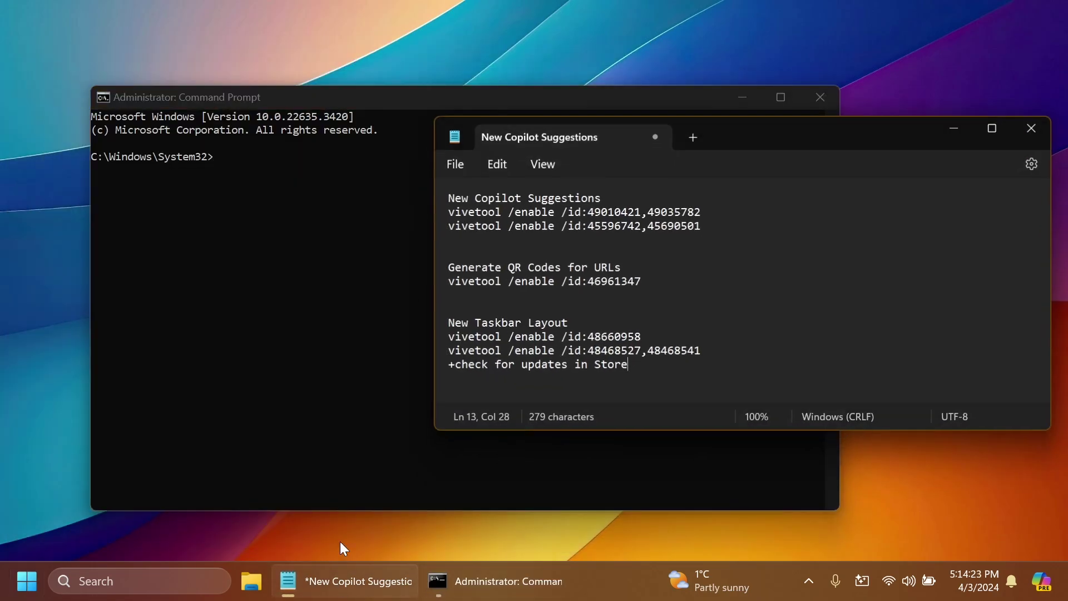
{"action": "left_click_drag", "start_coordinate": [724, 121], "coordinate": [733, 121]}
{"action": "left_click", "coordinate": [425, 122]}
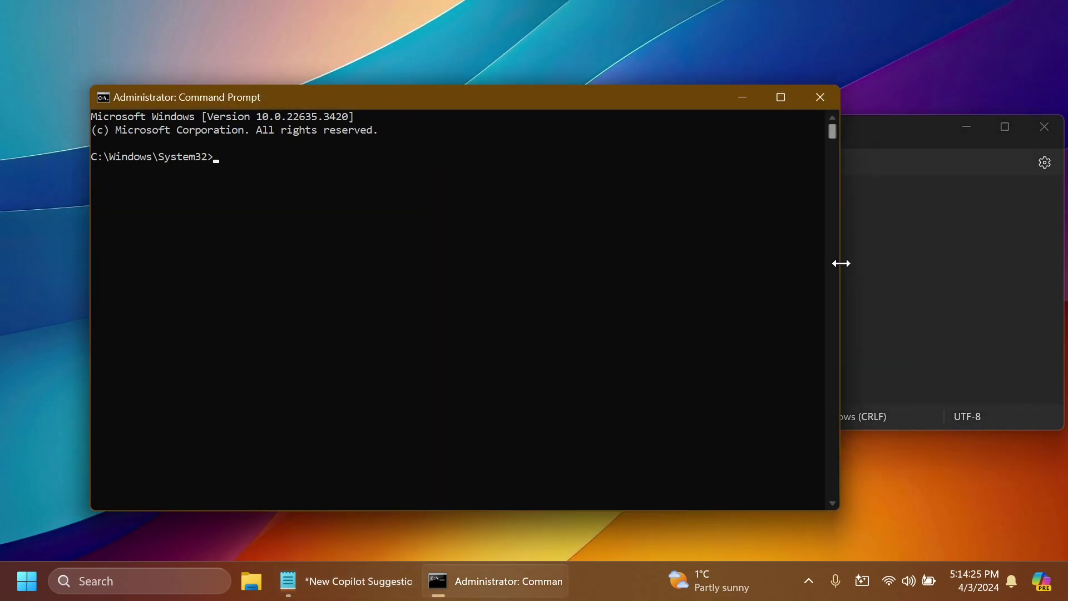
{"action": "left_click_drag", "start_coordinate": [839, 263], "coordinate": [568, 240]}
{"action": "left_click_drag", "start_coordinate": [401, 97], "coordinate": [335, 81]}
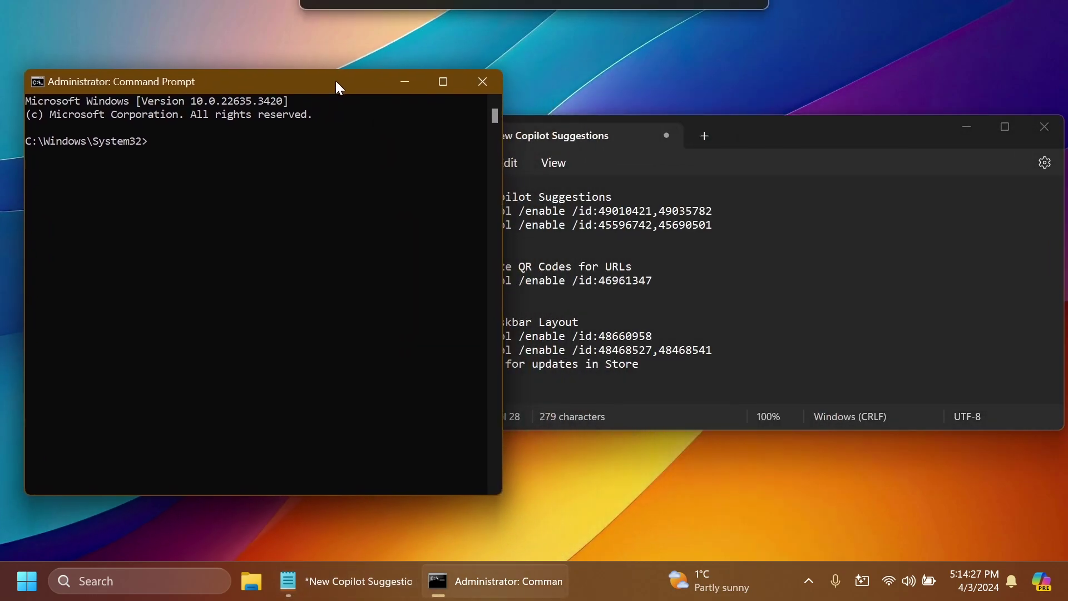
{"action": "left_click", "coordinate": [723, 132]}
{"action": "left_click_drag", "start_coordinate": [445, 240], "coordinate": [553, 239]}
{"action": "left_click_drag", "start_coordinate": [826, 178], "coordinate": [840, 107]}
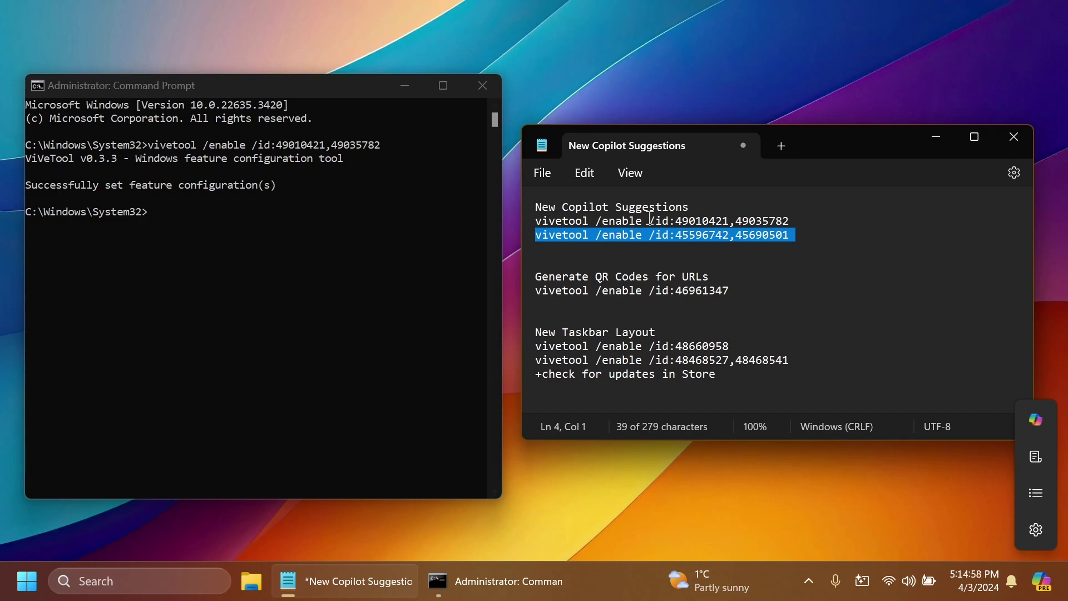
Step: Copy and run the vivetool commands for IDs 45596742,45690501 and 46961347 (QR codes)
{"action": "triple_click", "coordinate": [649, 220]}
{"action": "triple_click", "coordinate": [646, 235]}
{"action": "key", "text": "ctrl+c"}
{"action": "left_click", "coordinate": [299, 241]}
{"action": "right_click", "coordinate": [298, 241]}
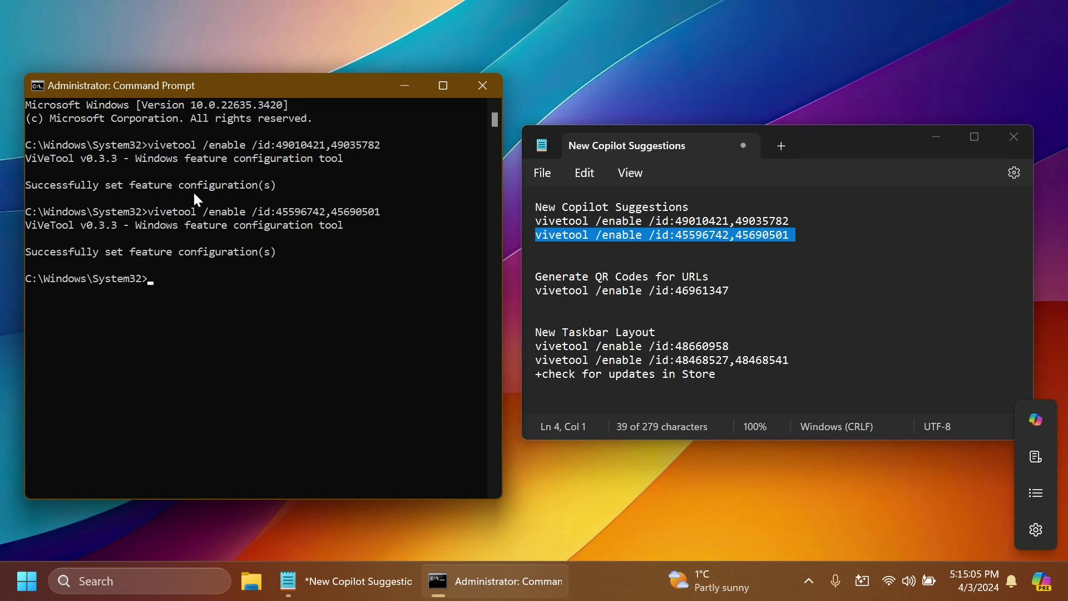
{"action": "triple_click", "coordinate": [625, 293]}
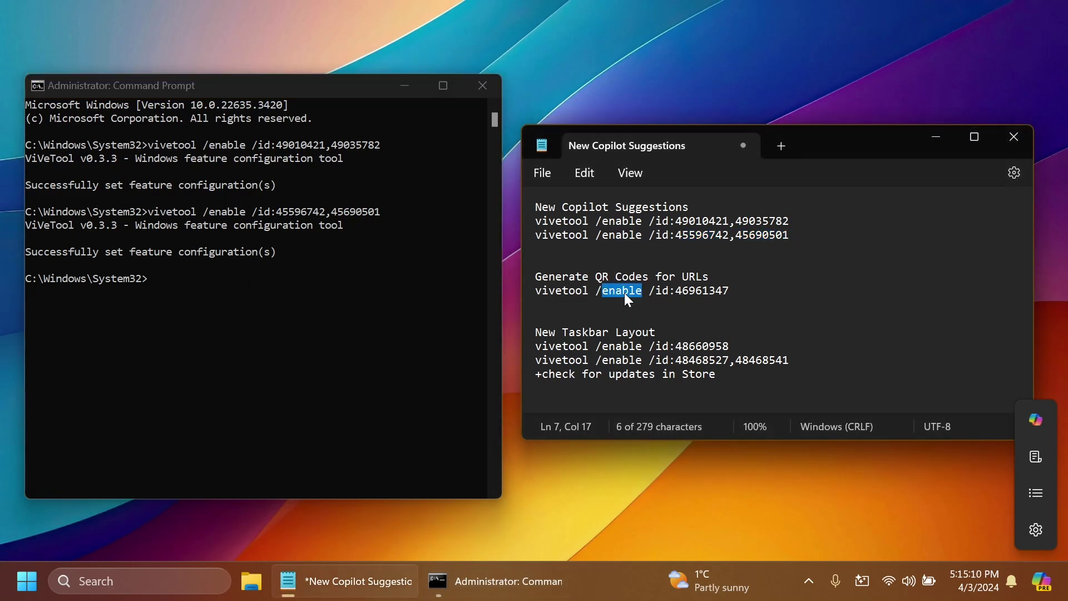
{"action": "left_click", "coordinate": [212, 304]}
{"action": "right_click", "coordinate": [212, 304]}
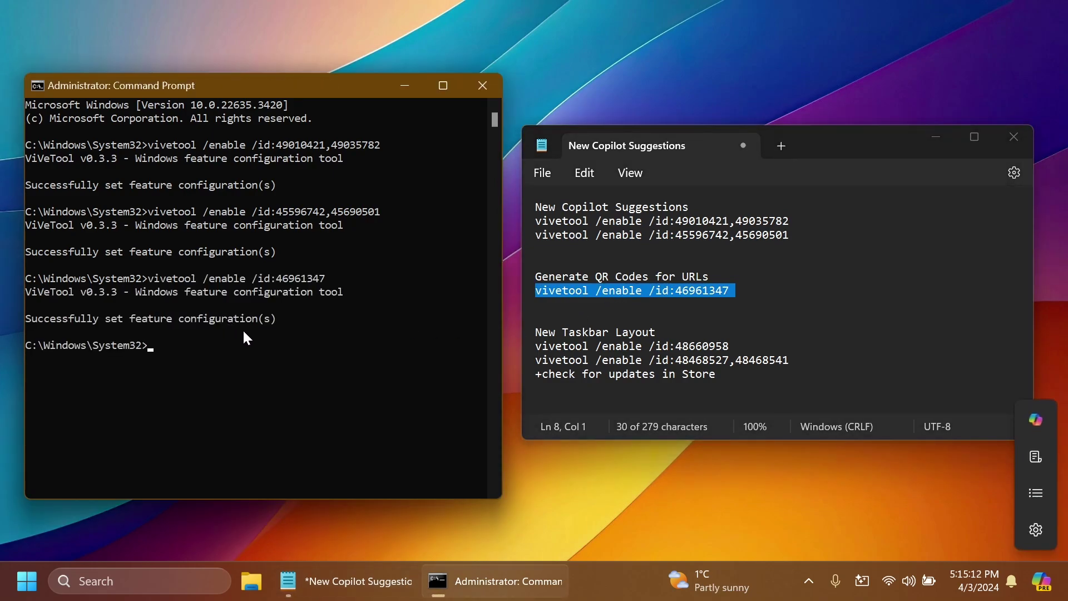
Step: Copy and run the vivetool commands for IDs 48660958 and 48468527,48468541
{"action": "triple_click", "coordinate": [635, 348]}
{"action": "key", "text": "ctrl+c"}
{"action": "left_click", "coordinate": [233, 359]}
{"action": "right_click", "coordinate": [233, 359]}
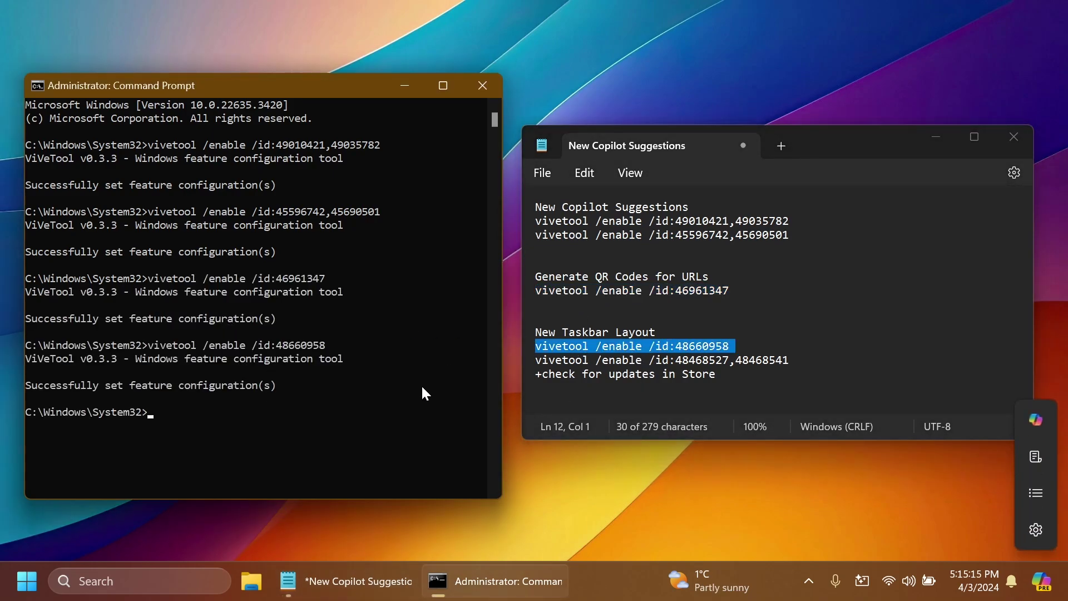
{"action": "triple_click", "coordinate": [653, 360]}
{"action": "key", "text": "ctrl+c"}
{"action": "left_click", "coordinate": [311, 369]}
{"action": "right_click", "coordinate": [310, 369]}
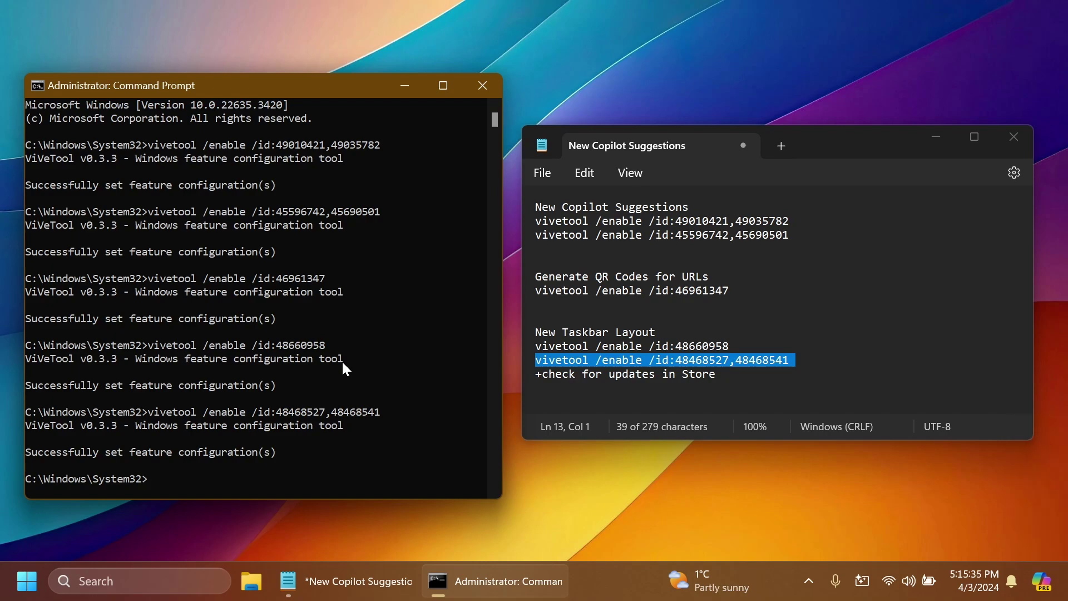
Step: Close the vivetool notes and Command Prompt, then launch Microsoft Store
{"action": "left_click", "coordinate": [1013, 137]}
{"action": "left_click", "coordinate": [482, 85]}
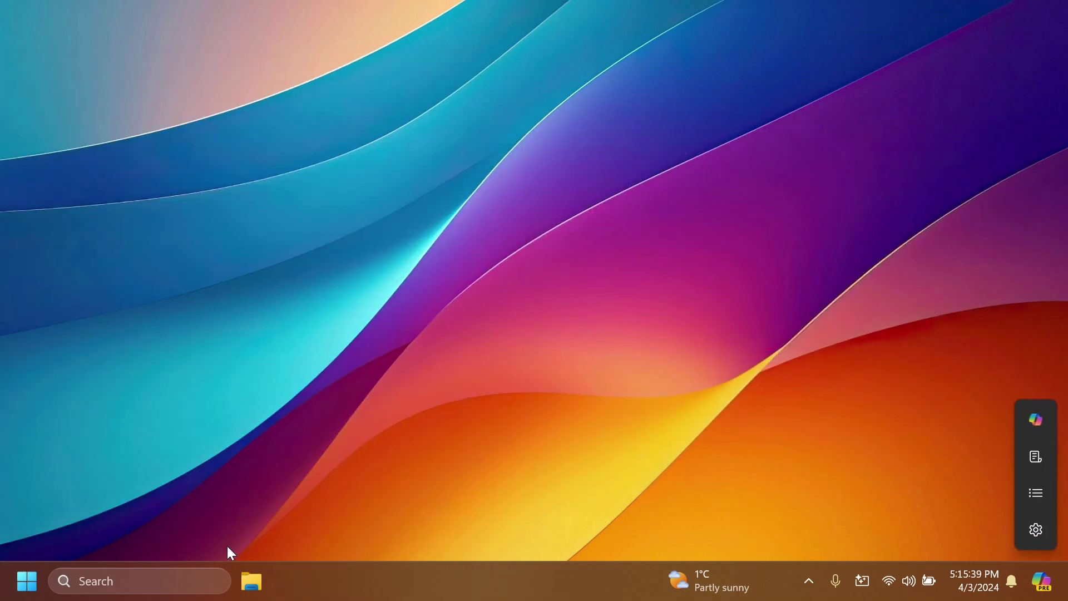
{"action": "left_click", "coordinate": [143, 579]}
{"action": "left_click", "coordinate": [167, 301]}
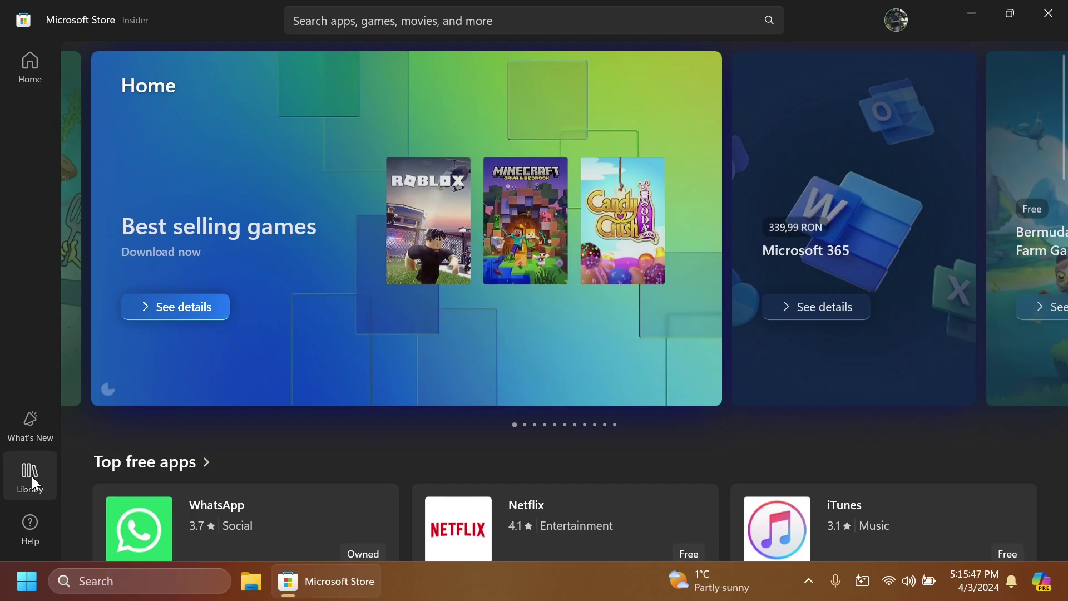
Step: Check the Store Library for available app updates, then close the Store
{"action": "left_click", "coordinate": [31, 478]}
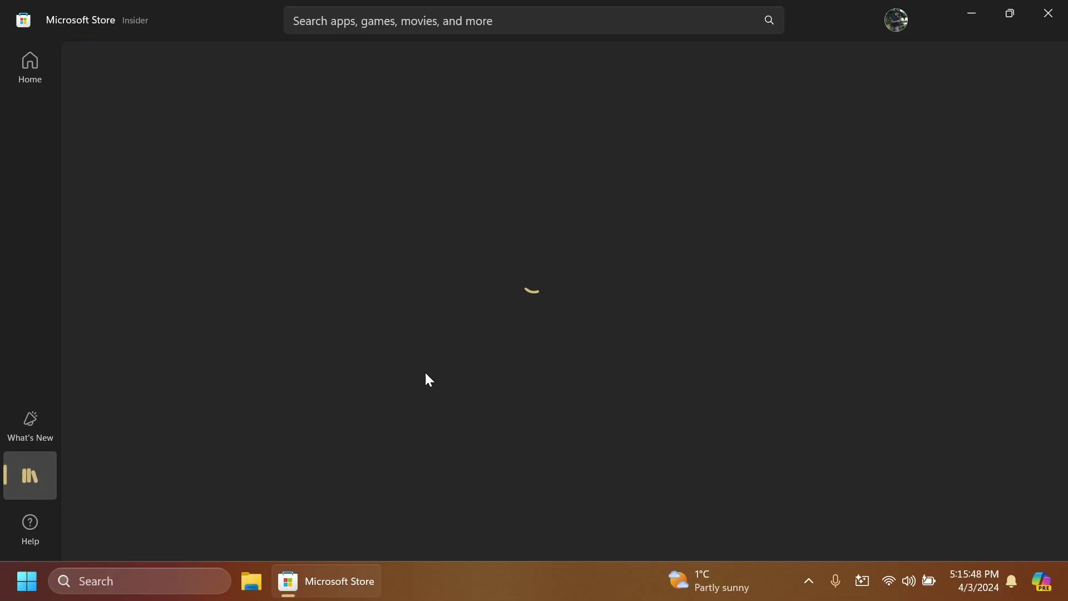
{"action": "left_click", "coordinate": [977, 126]}
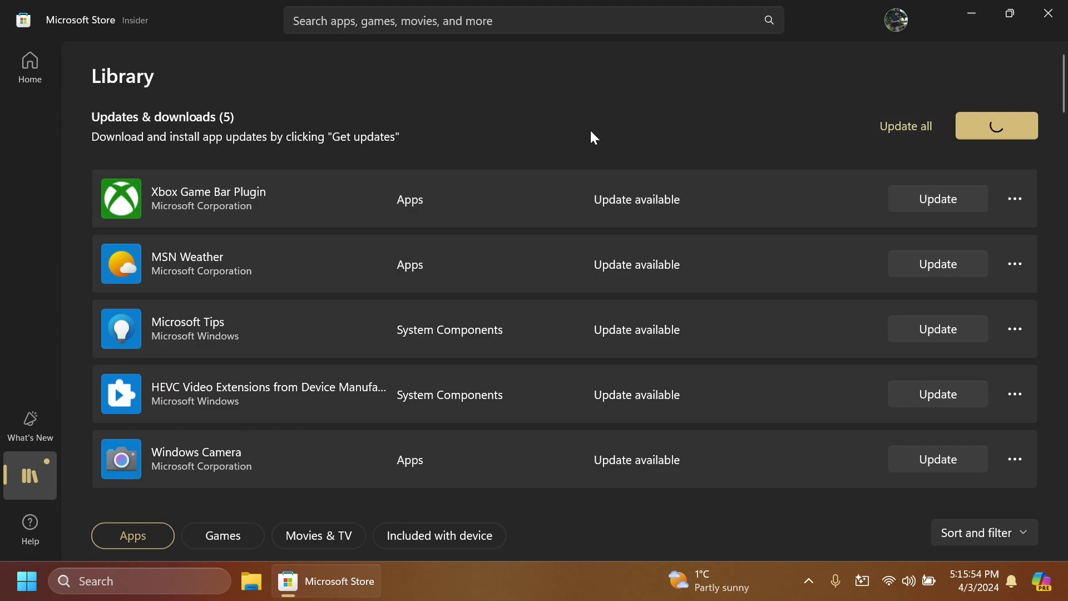
{"action": "scroll", "coordinate": [590, 129], "scroll_direction": "down", "scroll_amount": 10}
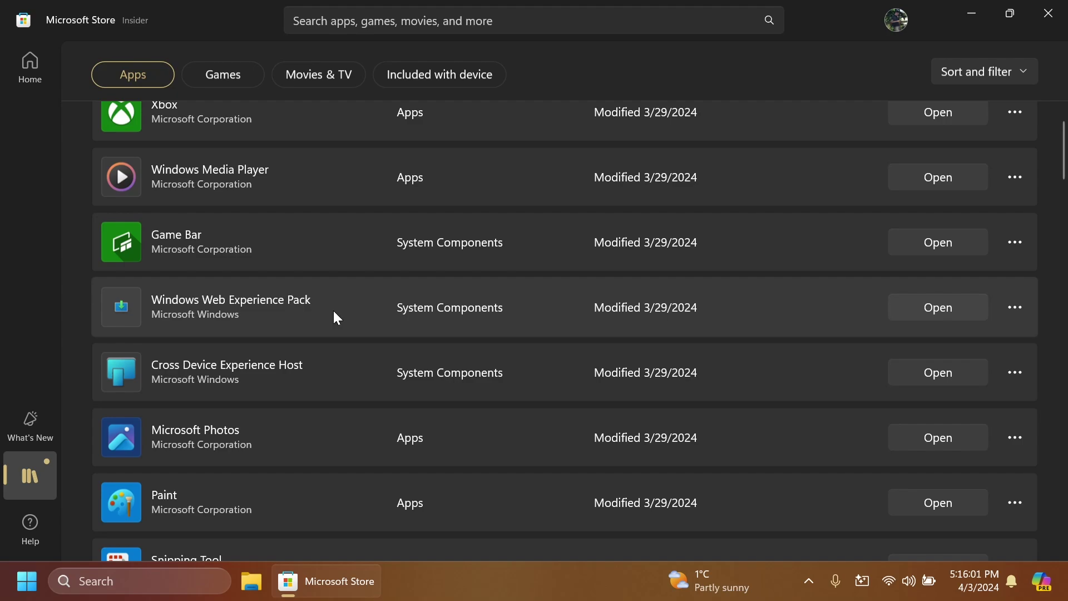
{"action": "scroll", "coordinate": [333, 311], "scroll_direction": "up", "scroll_amount": 10}
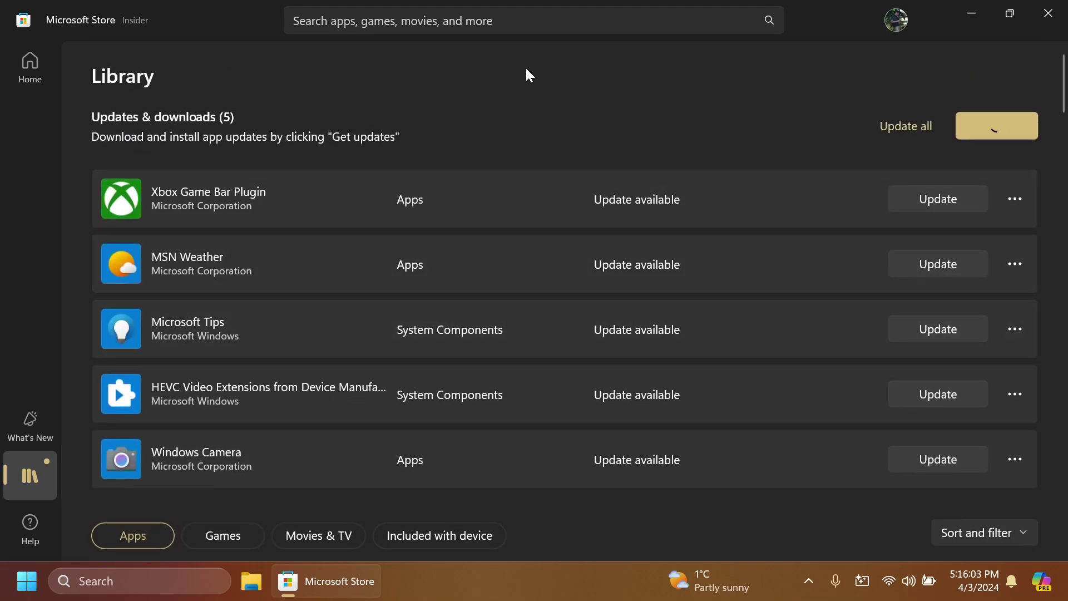
{"action": "left_click", "coordinate": [1048, 13]}
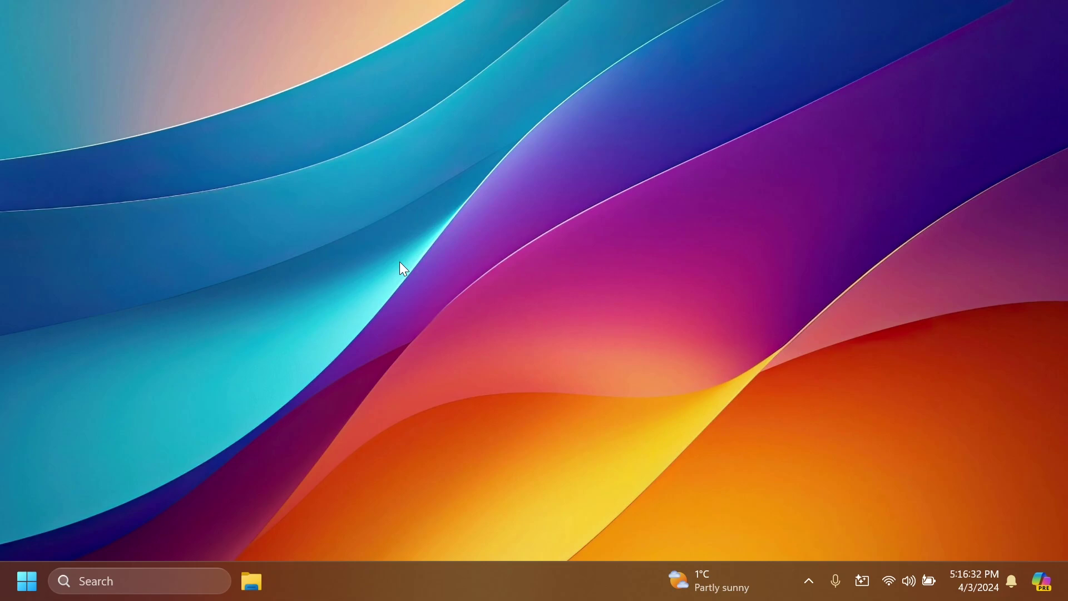
Step: Open Notepad with the vivetool notes and move it to the left side
{"action": "key", "text": "super"}
{"action": "type", "text": "notepad"}
{"action": "key", "text": "Return"}
{"action": "left_click_drag", "start_coordinate": [815, 141], "coordinate": [336, 128]}
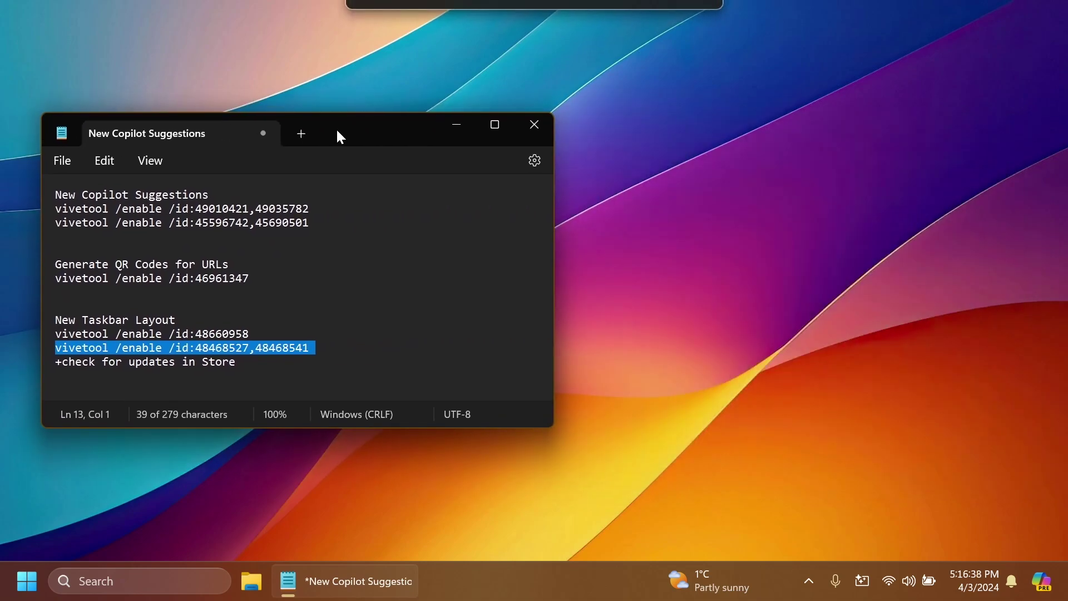
{"action": "left_click", "coordinate": [222, 210]}
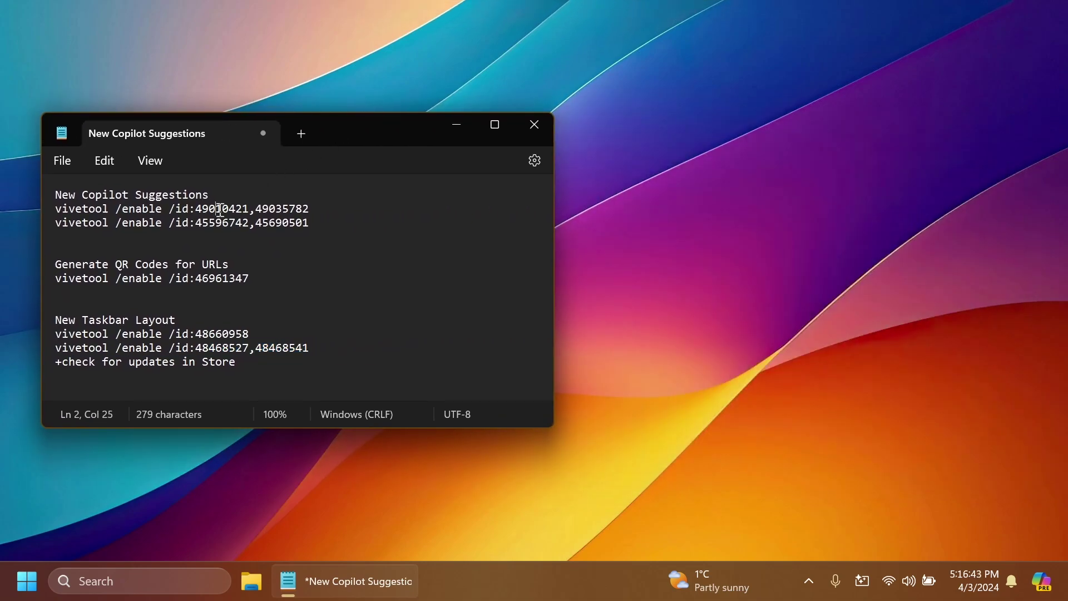
Step: Copy the first and second Copilot suggestions command lines
{"action": "triple_click", "coordinate": [219, 209]}
{"action": "right_click", "coordinate": [219, 209]}
{"action": "left_click", "coordinate": [297, 89]}
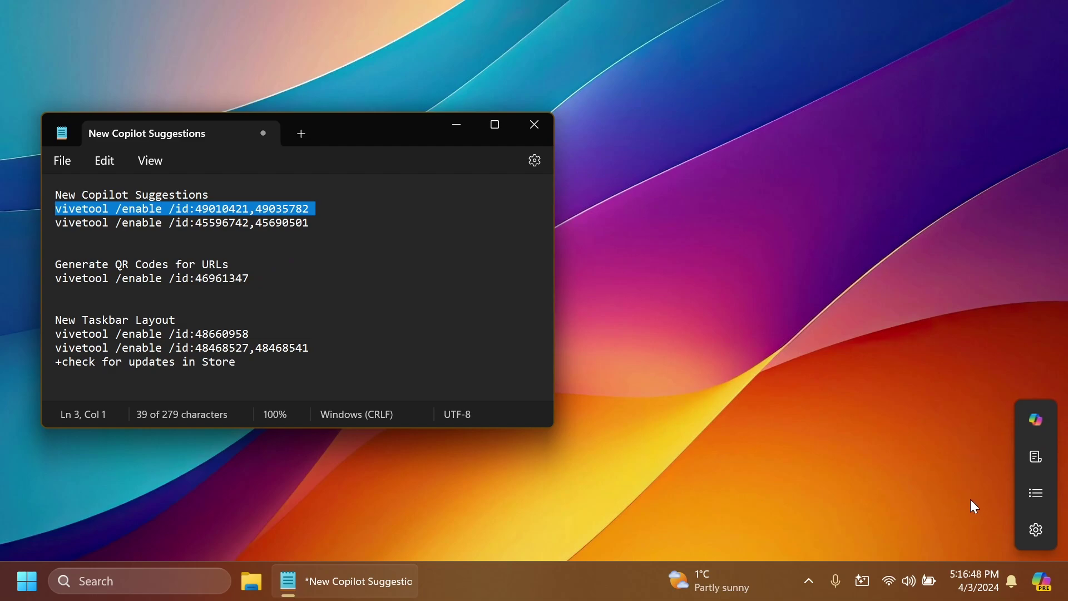
{"action": "mouse_move", "coordinate": [1029, 492]}
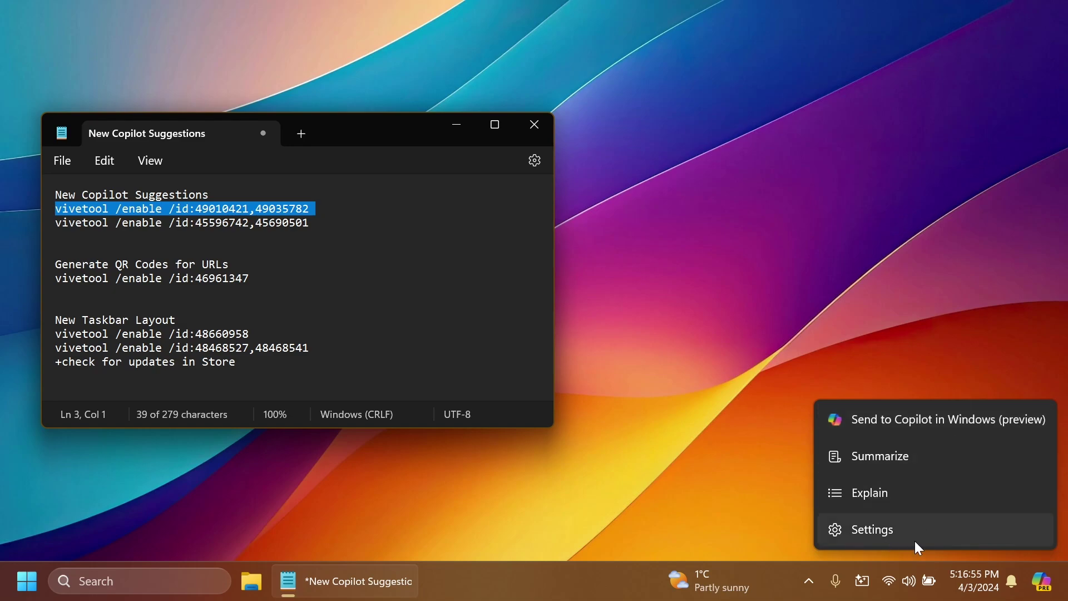
{"action": "triple_click", "coordinate": [276, 223]}
{"action": "right_click", "coordinate": [276, 223]}
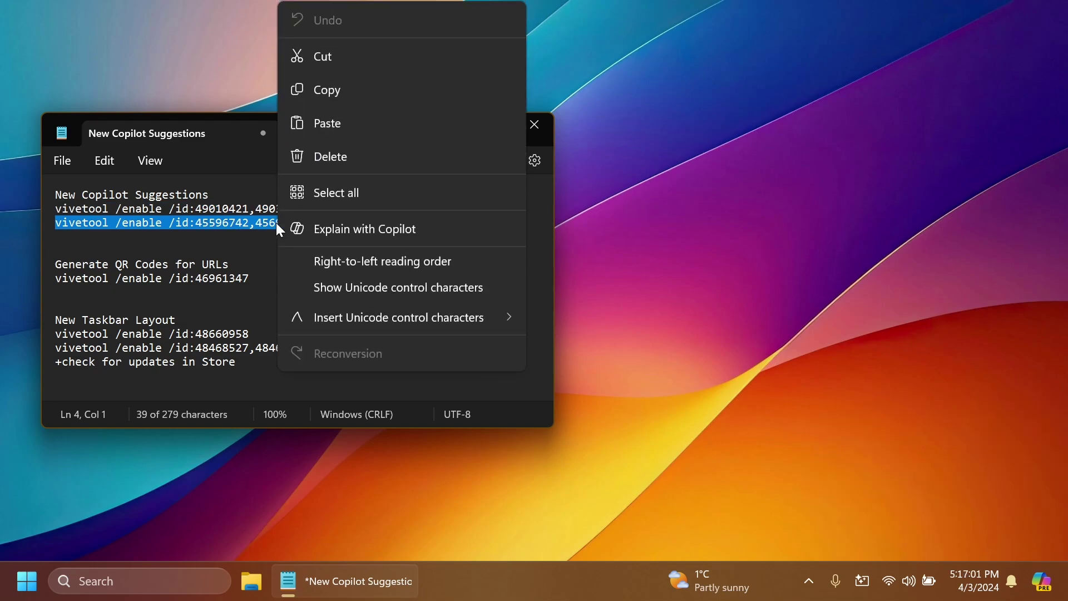
{"action": "left_click", "coordinate": [342, 95]}
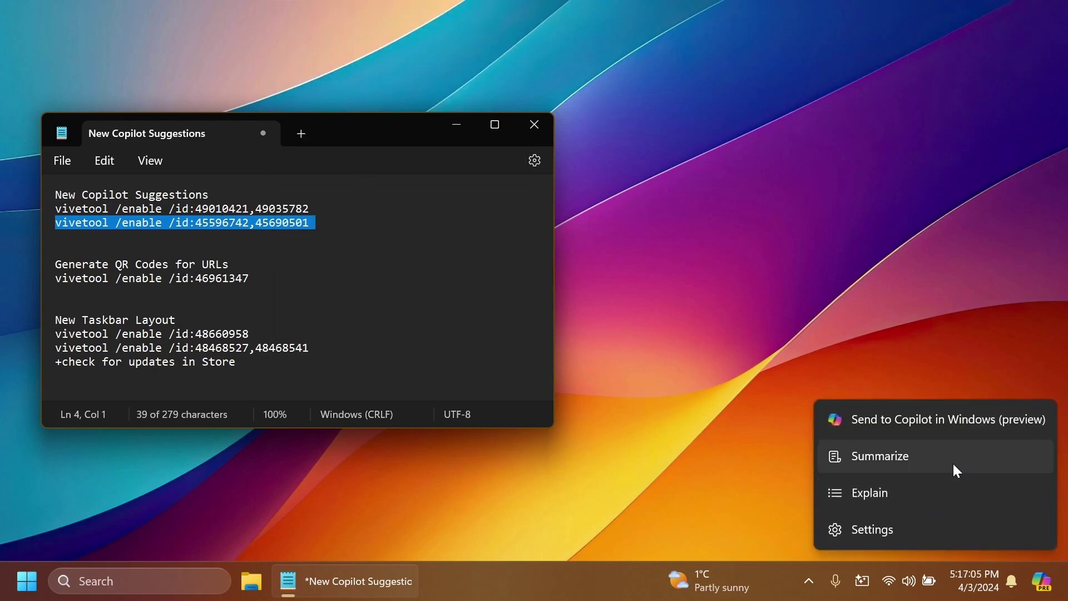
Step: Copy the Generate QR Codes command line and open Copilot's copy-suggestion settings
{"action": "triple_click", "coordinate": [244, 279]}
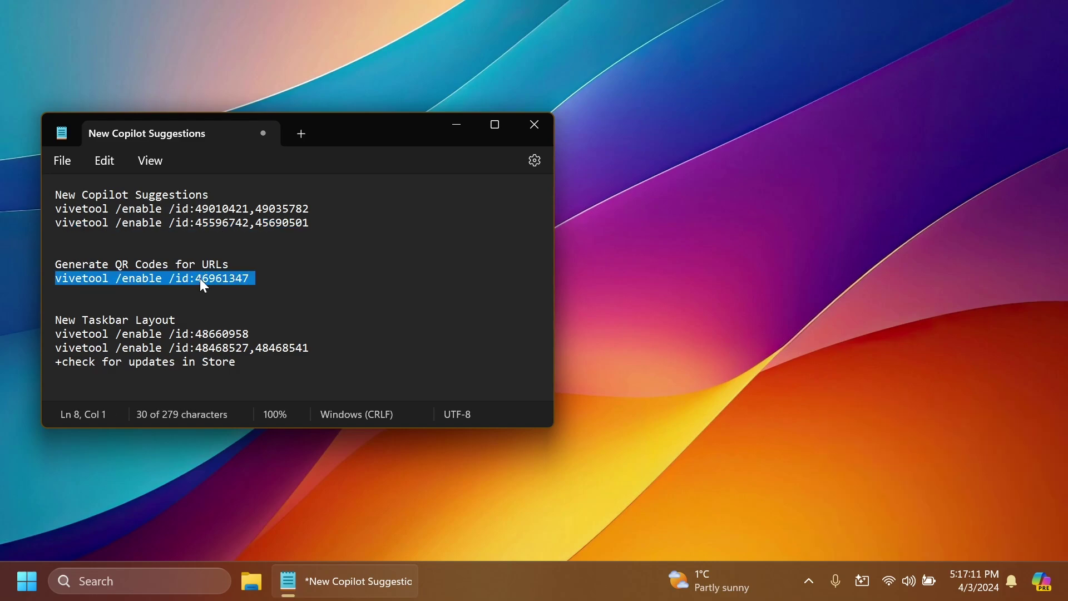
{"action": "right_click", "coordinate": [245, 278]}
{"action": "left_click", "coordinate": [256, 90]}
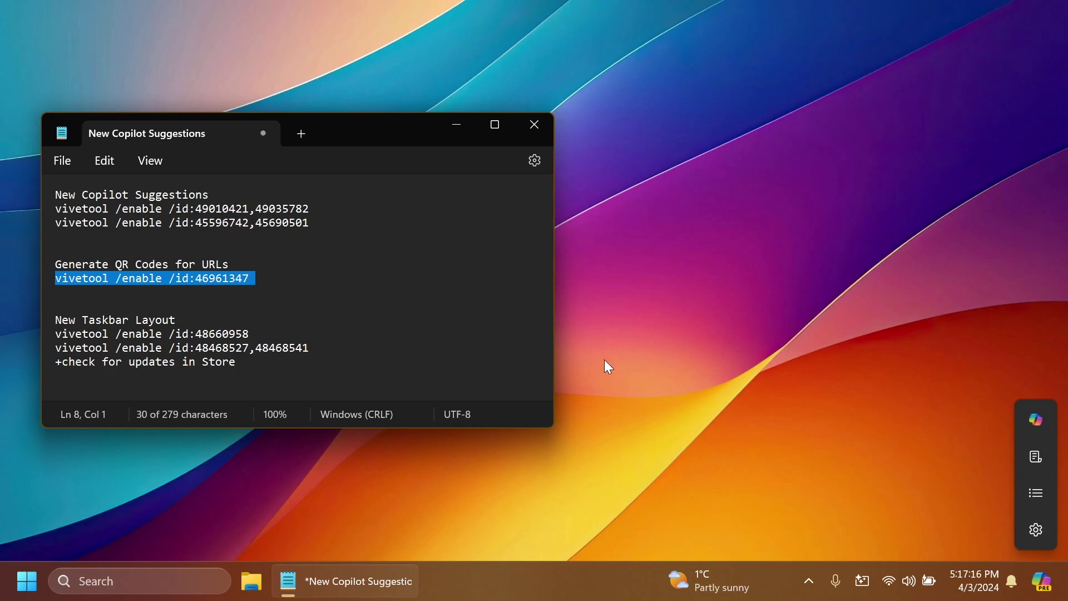
{"action": "mouse_move", "coordinate": [960, 460]}
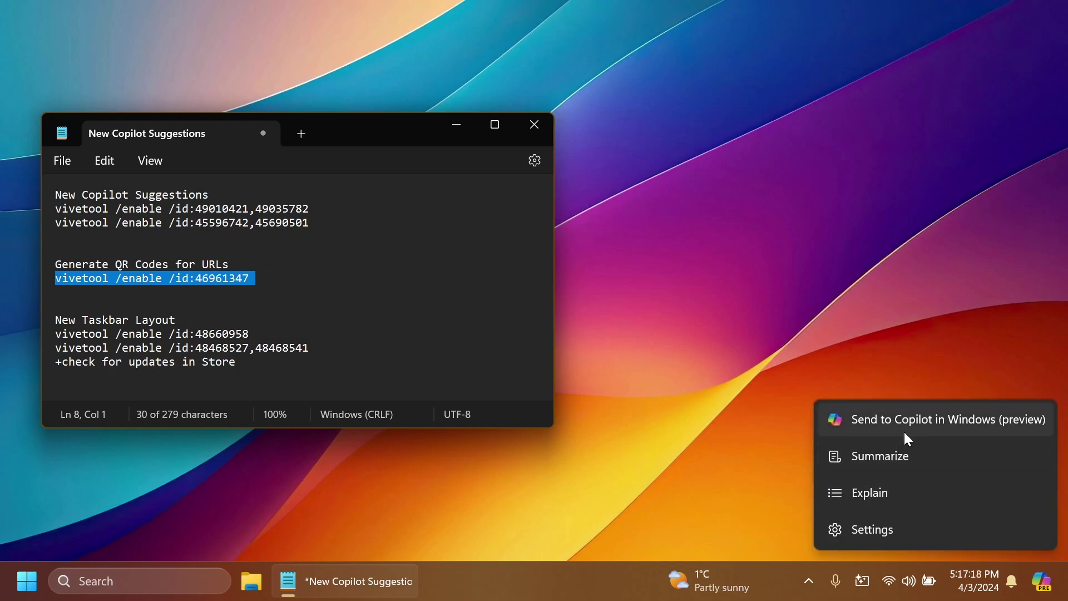
{"action": "left_click", "coordinate": [882, 532]}
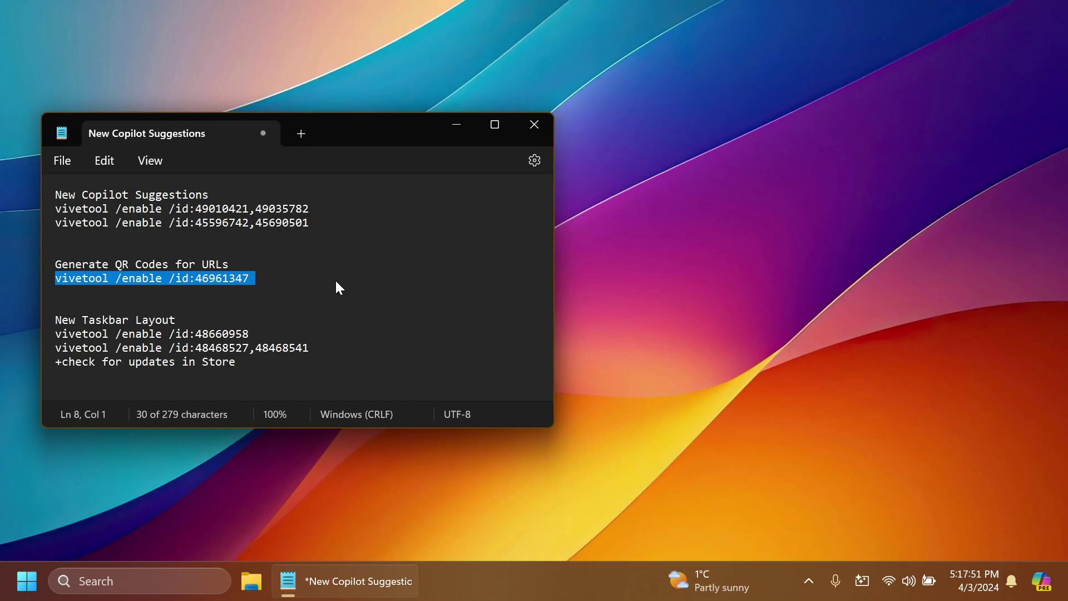
Step: Copy the vivetool /enable /id:48660958 taskbar-layout line, then click off Notepad
{"action": "triple_click", "coordinate": [227, 333]}
{"action": "right_click", "coordinate": [227, 333]}
{"action": "left_click", "coordinate": [315, 95]}
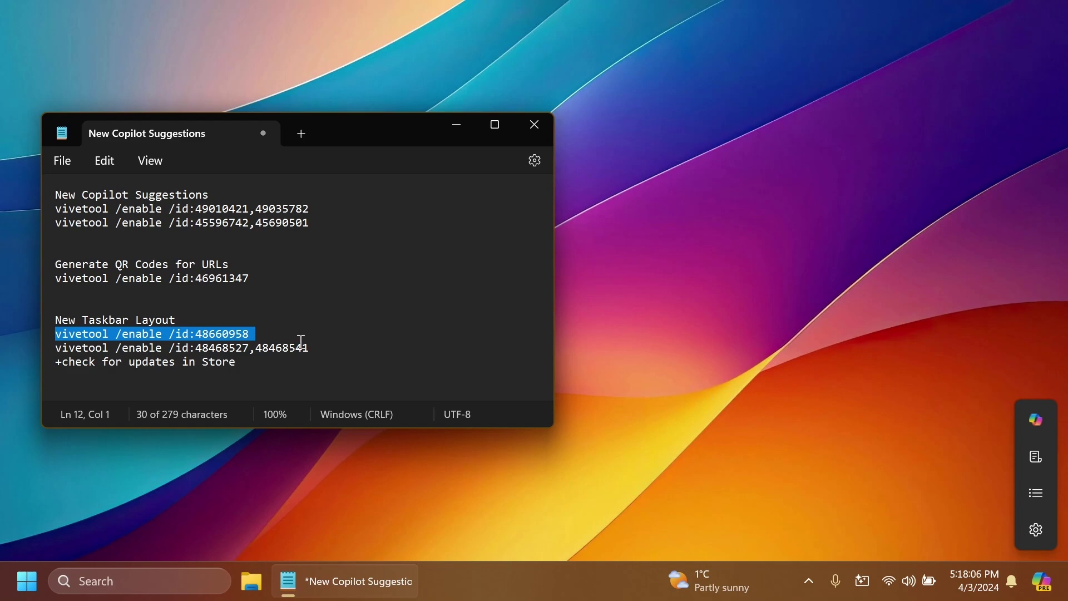
{"action": "left_click", "coordinate": [704, 381]}
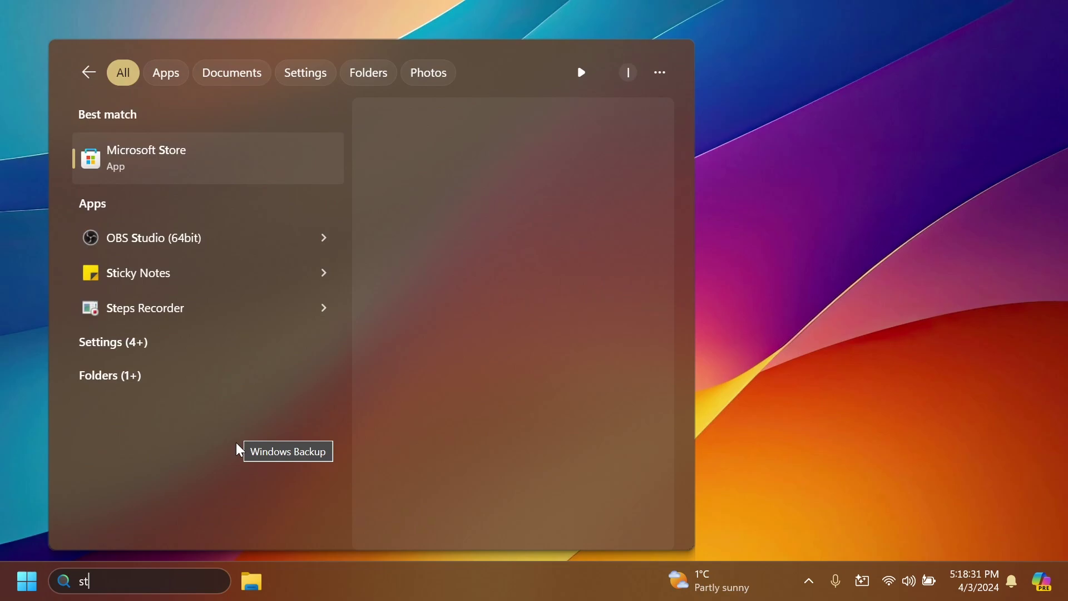
Step: Launch Microsoft Store and open the Microsoft Photos page via a 'photo' search
{"action": "type", "text": "or"}
{"action": "key", "text": "Return"}
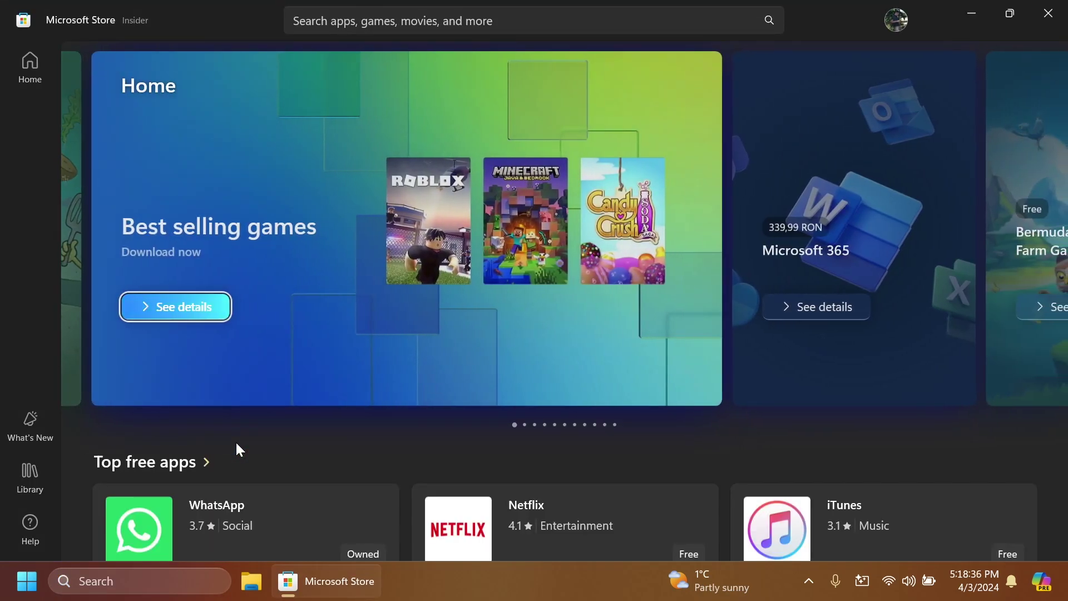
{"action": "left_click", "coordinate": [351, 21]}
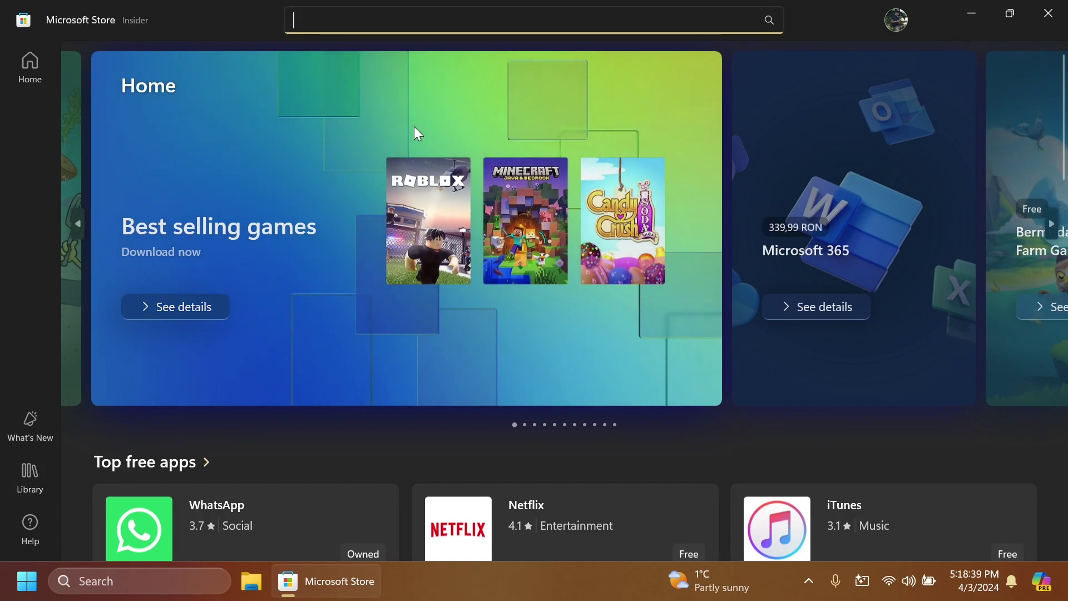
{"action": "type", "text": "photo"}
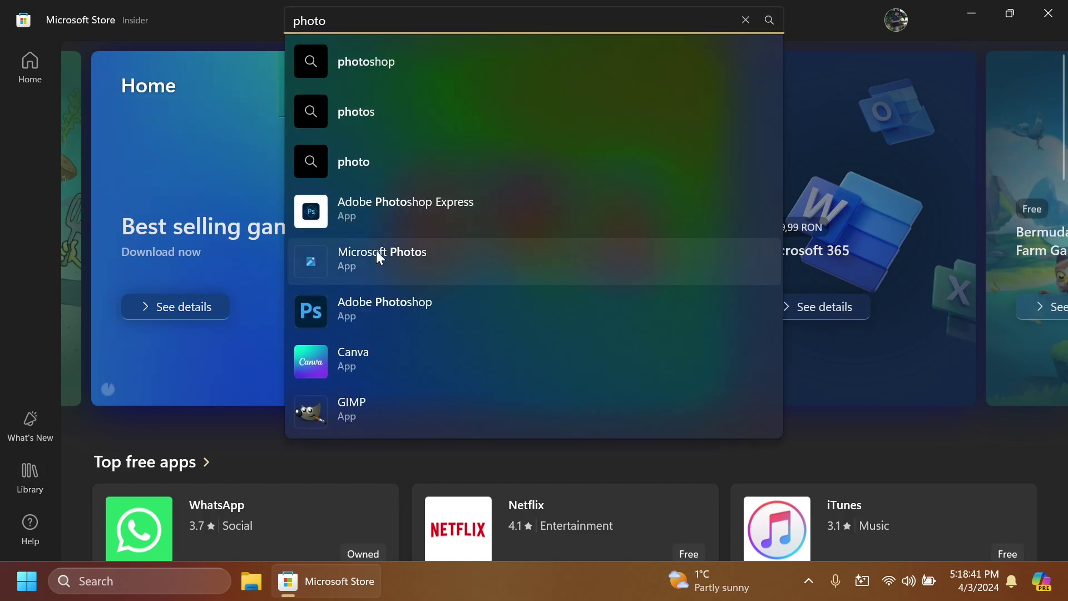
{"action": "left_click", "coordinate": [376, 253]}
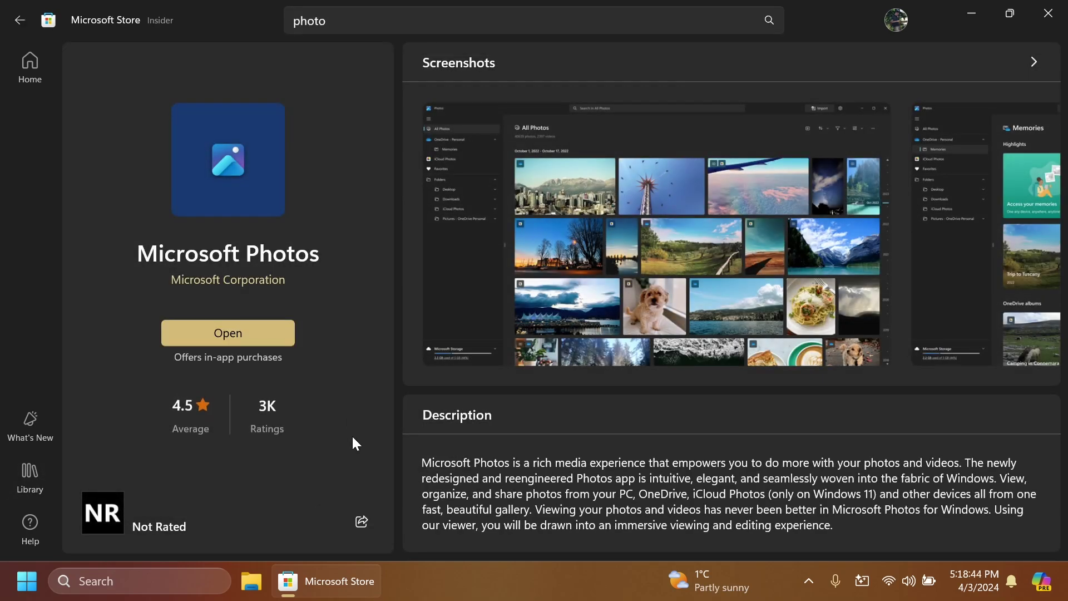
Step: Copy the Microsoft Photos share link and display its QR code
{"action": "left_click", "coordinate": [363, 519]}
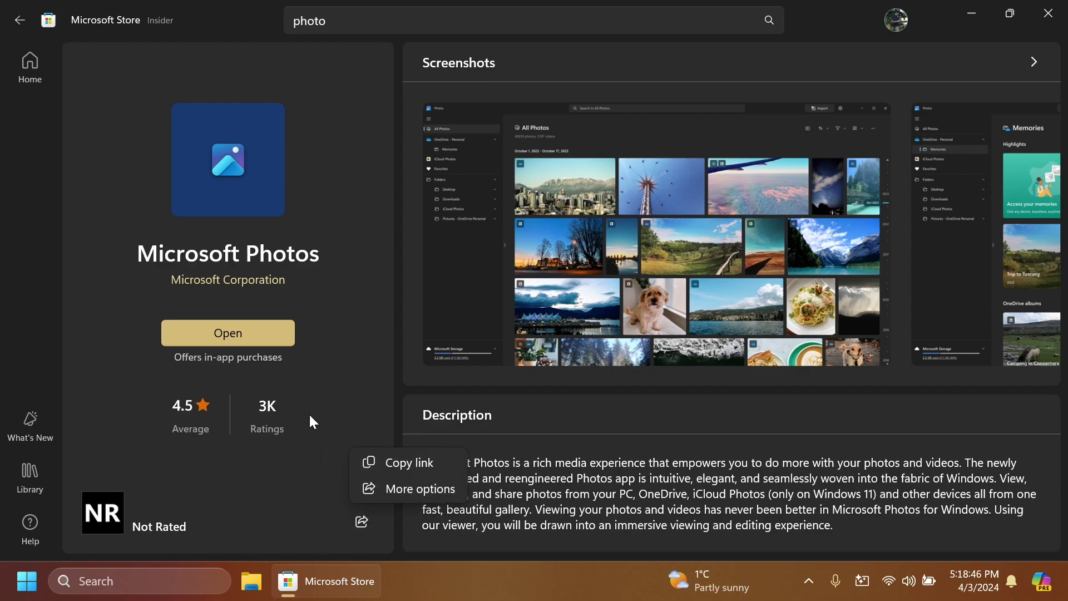
{"action": "left_click", "coordinate": [398, 470]}
{"action": "left_click", "coordinate": [361, 520]}
{"action": "left_click", "coordinate": [388, 492]}
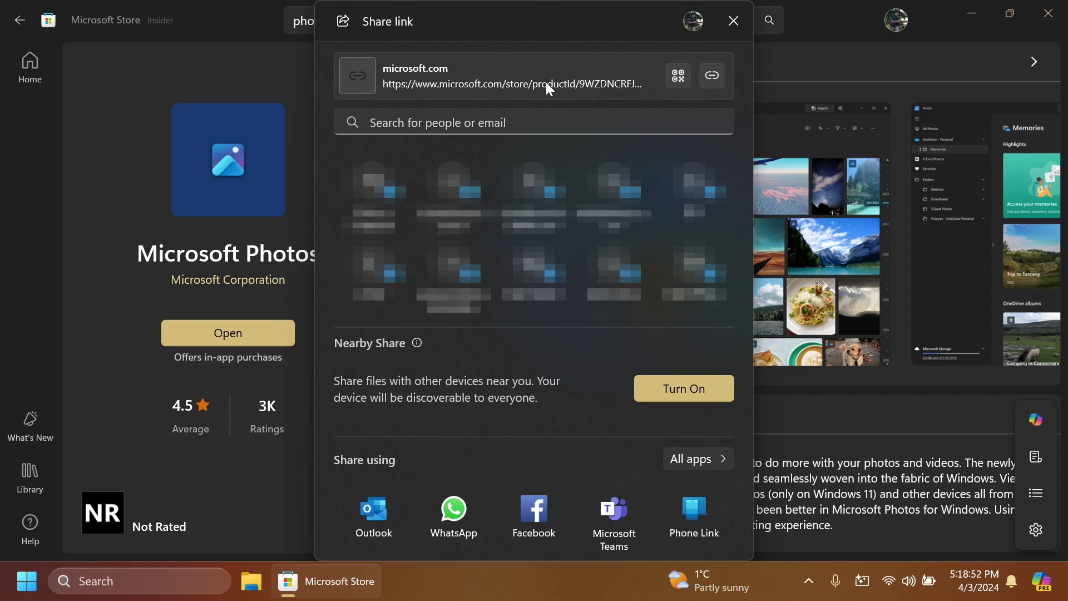
{"action": "left_click", "coordinate": [678, 78]}
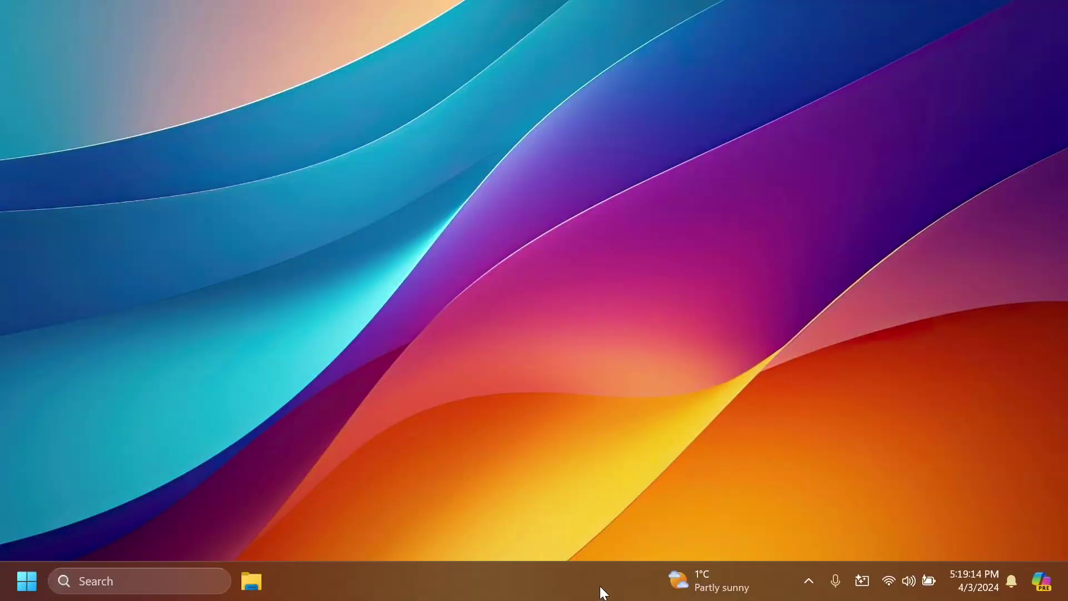
Step: Open Taskbar settings and expand the Taskbar behaviors section
{"action": "mouse_move", "coordinate": [698, 579]}
{"action": "right_click", "coordinate": [485, 579]}
{"action": "left_click", "coordinate": [524, 546]}
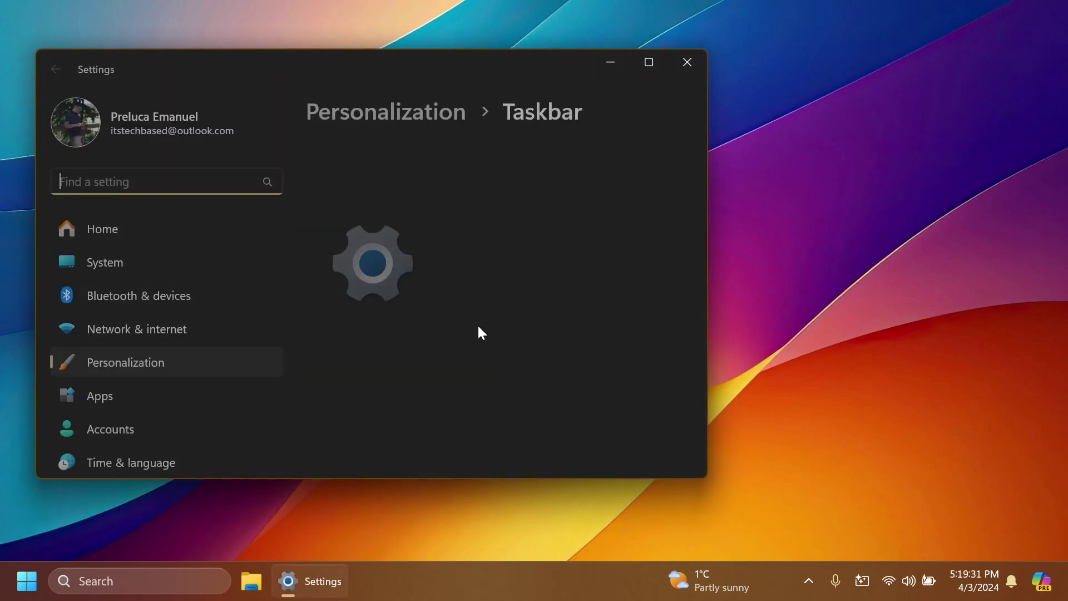
{"action": "scroll", "coordinate": [479, 320], "scroll_direction": "down", "scroll_amount": 6}
{"action": "left_click", "coordinate": [439, 364]}
Step: Try Center alignment, set the taskbar back to Left, and switch Widgets off
{"action": "scroll", "coordinate": [497, 315], "scroll_direction": "down", "scroll_amount": 1}
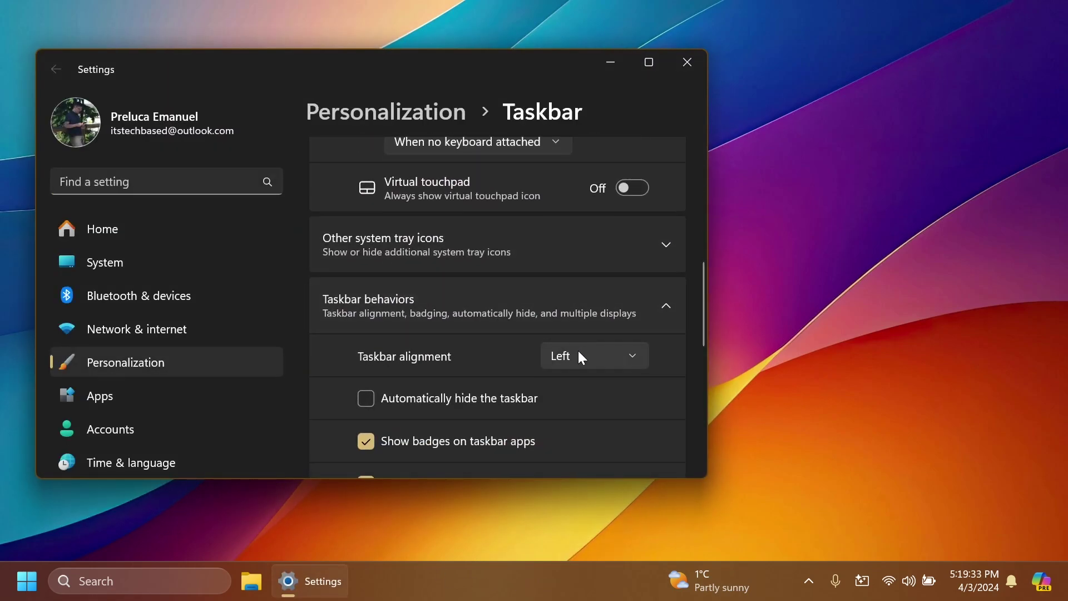
{"action": "left_click", "coordinate": [577, 356]}
{"action": "left_click", "coordinate": [567, 384]}
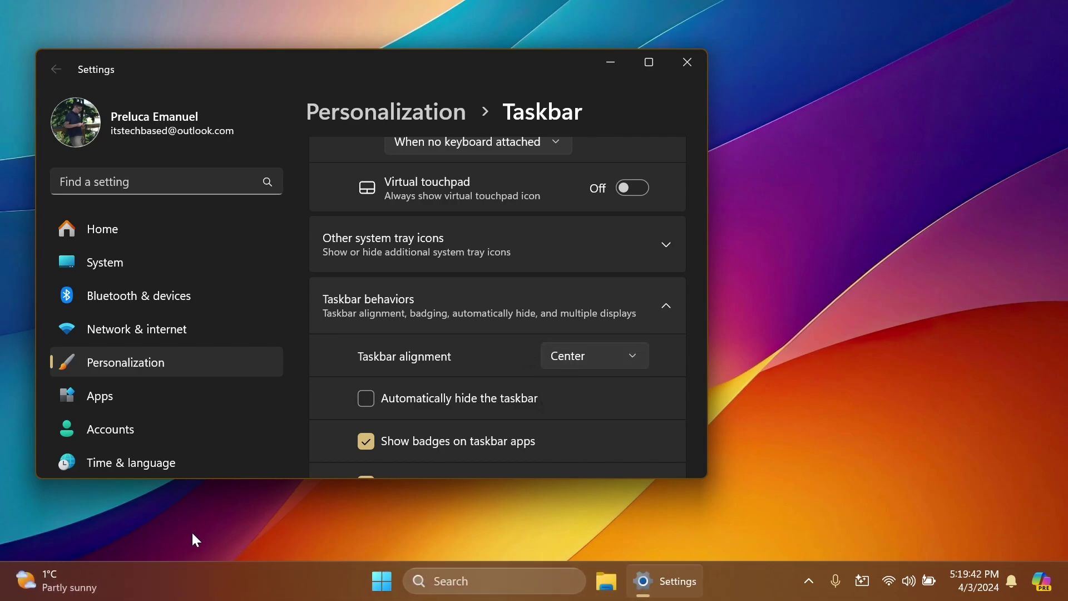
{"action": "left_click", "coordinate": [571, 355]}
{"action": "left_click", "coordinate": [569, 325]}
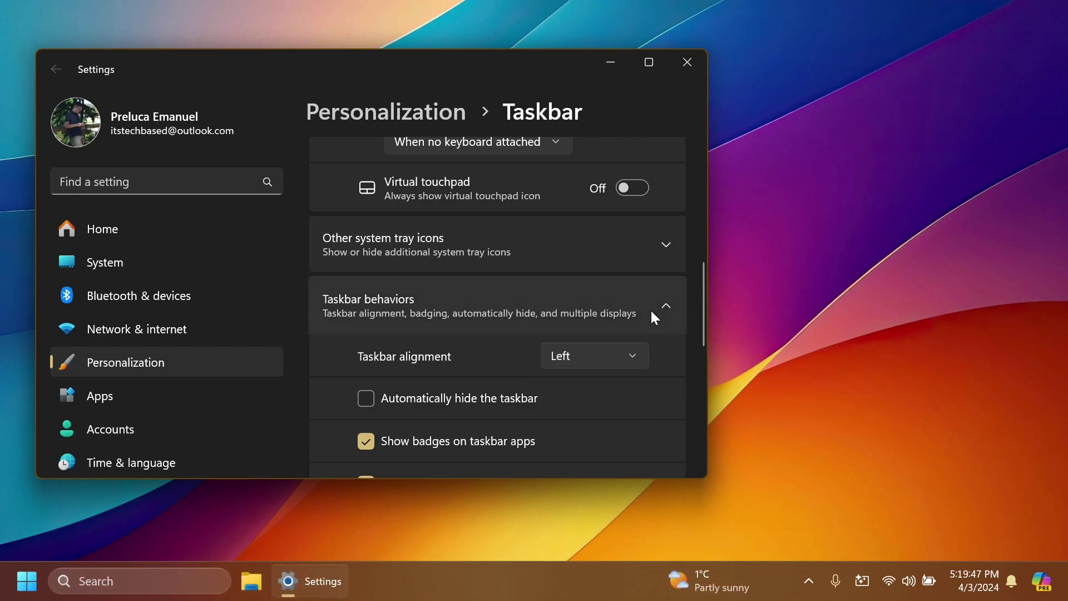
{"action": "scroll", "coordinate": [637, 302], "scroll_direction": "up", "scroll_amount": 10}
{"action": "left_click", "coordinate": [612, 369]}
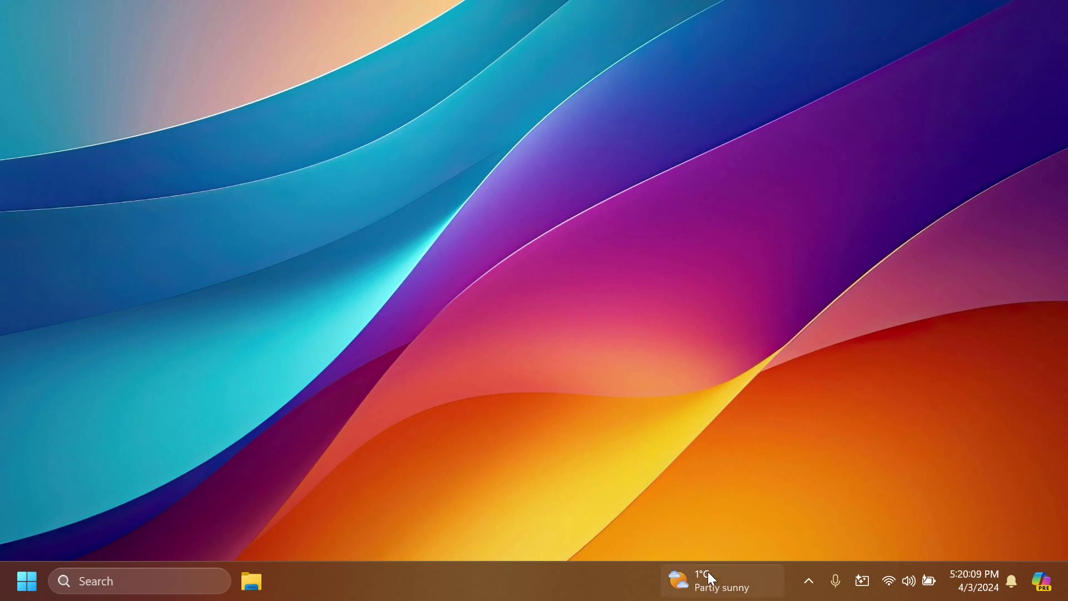
Step: Turn on 'Open Widgets board on hover' in the board's settings, then dismiss the board
{"action": "mouse_move", "coordinate": [710, 577]}
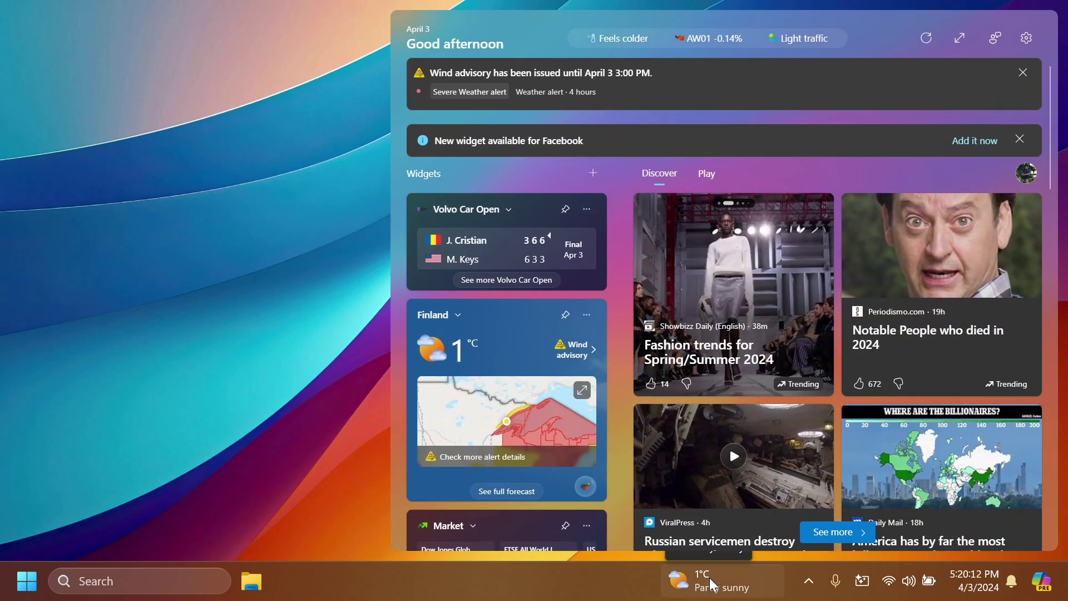
{"action": "left_click", "coordinate": [1026, 38]}
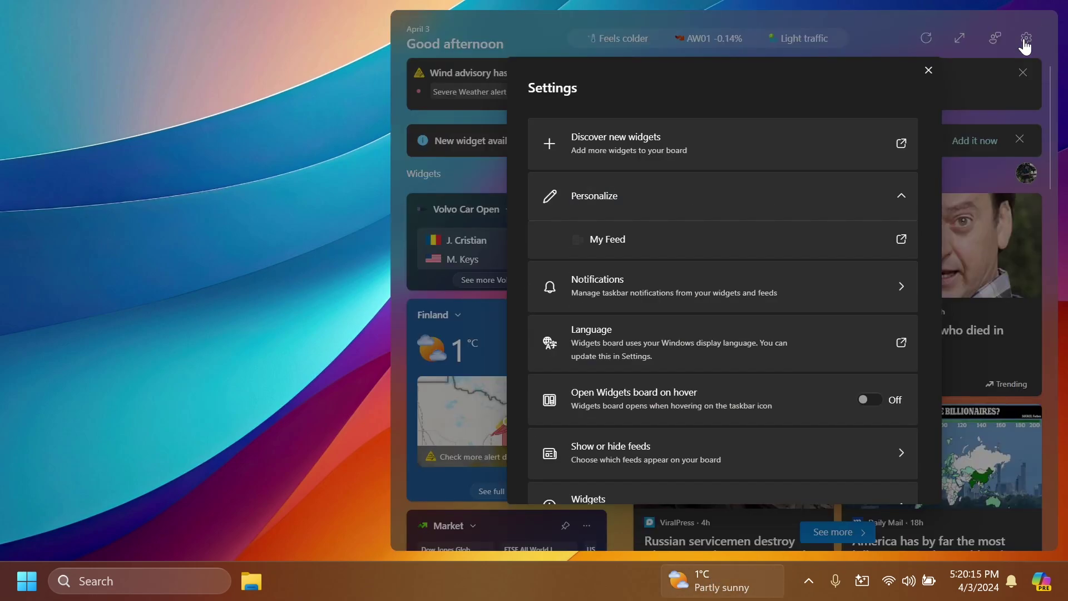
{"action": "scroll", "coordinate": [686, 284], "scroll_direction": "down", "scroll_amount": 2}
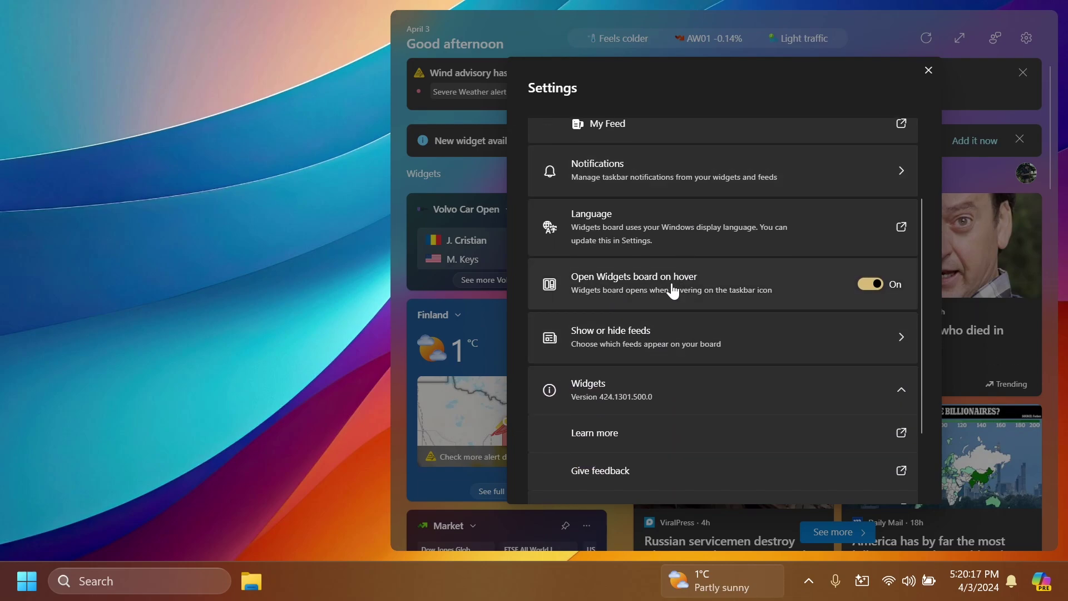
{"action": "left_click", "coordinate": [870, 283]}
{"action": "left_click", "coordinate": [258, 326]}
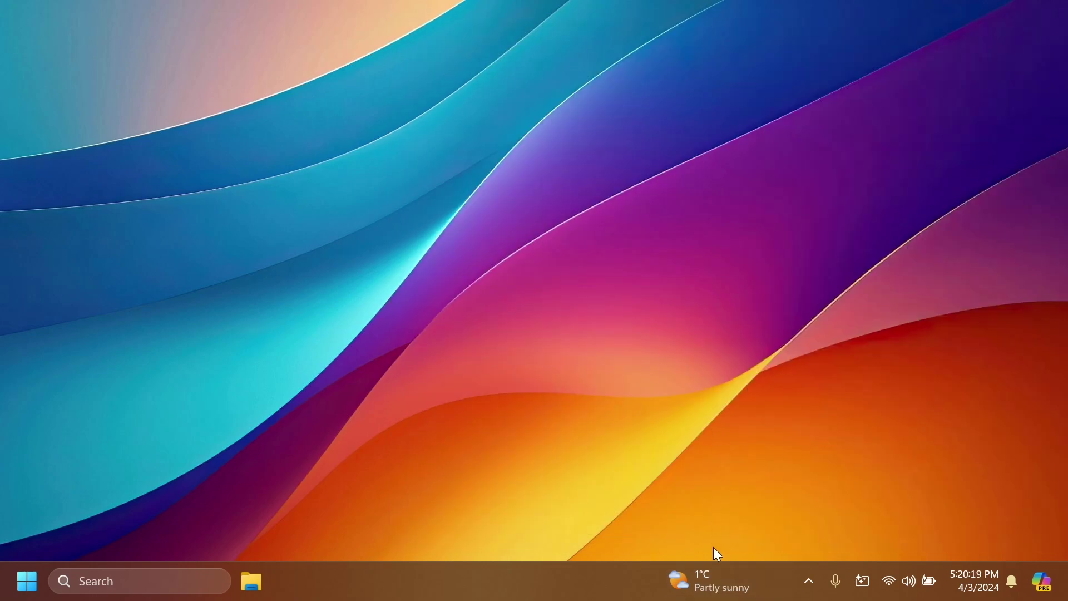